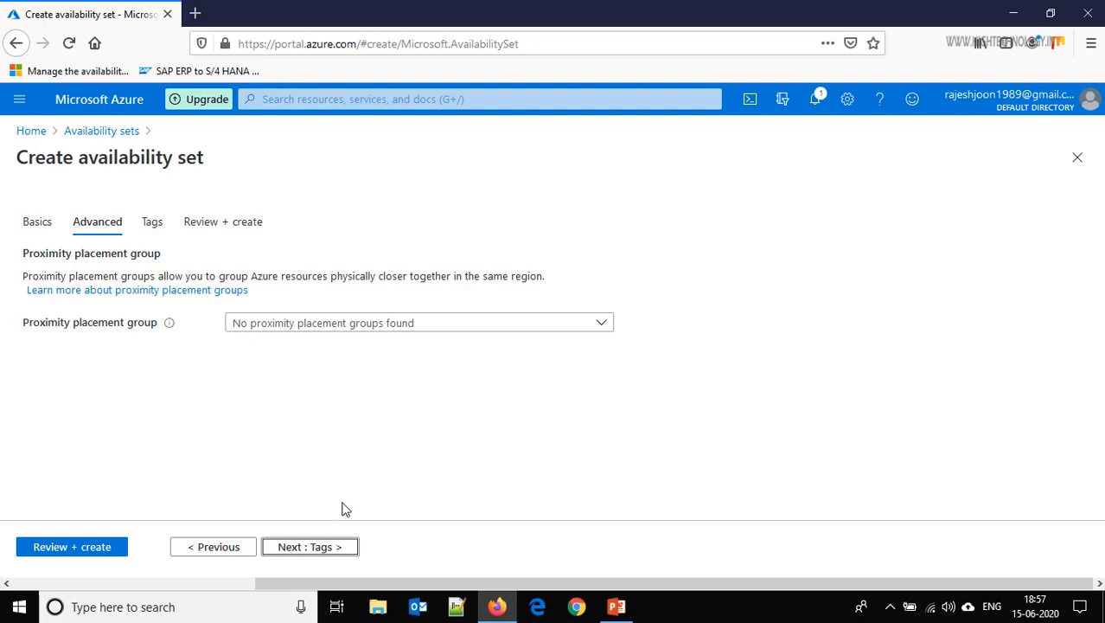
Leave the proximity placement group and tags unset, and create the agvm availability set in resource group agset
{"action": "left_click", "coordinate": [308, 553]}
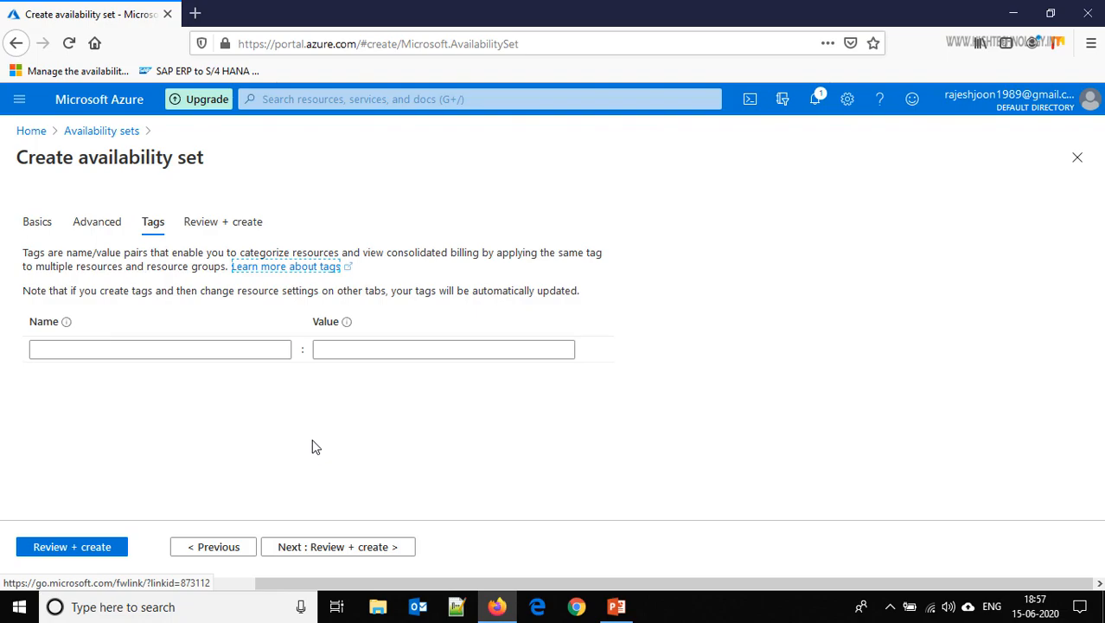
{"action": "left_click", "coordinate": [345, 555]}
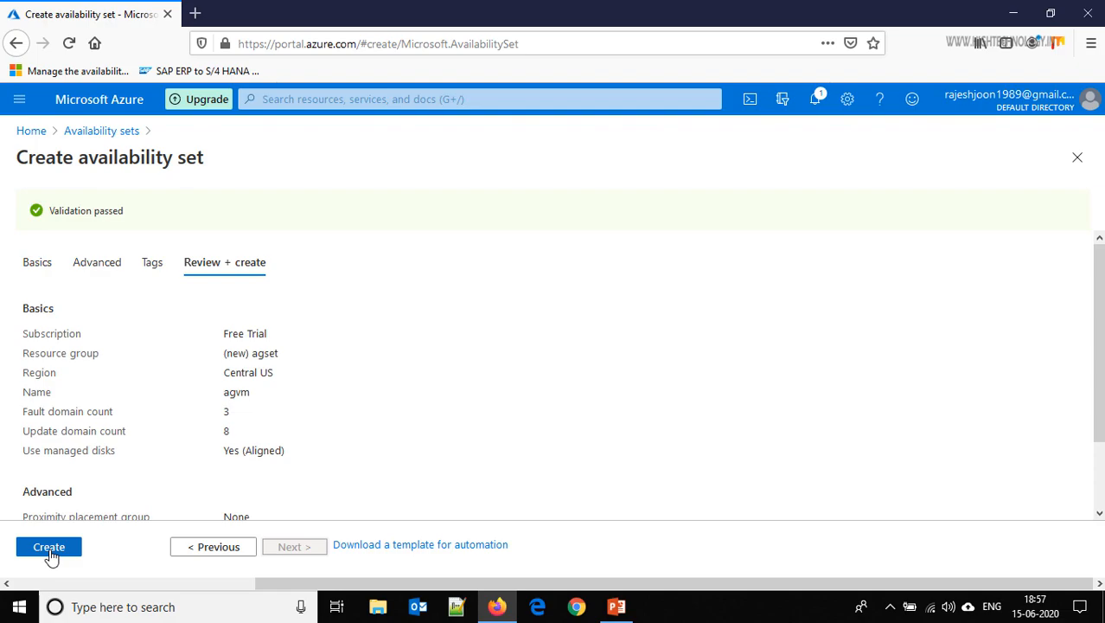
{"action": "left_click", "coordinate": [49, 548]}
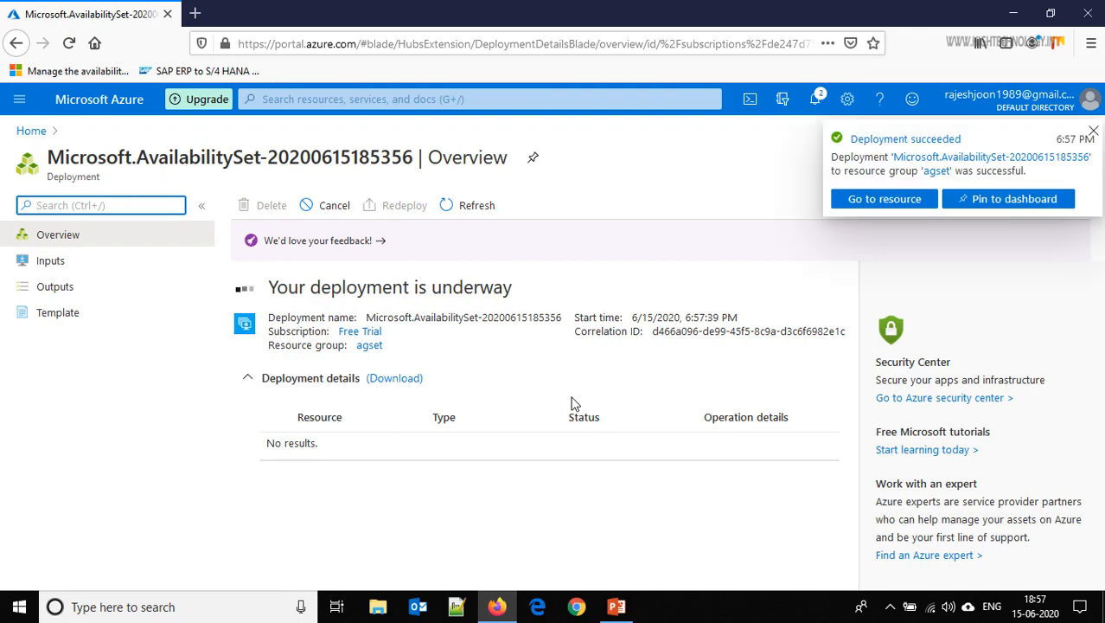
Open the deployed agvm availability set and check its list of virtual machines
{"action": "left_click", "coordinate": [875, 201]}
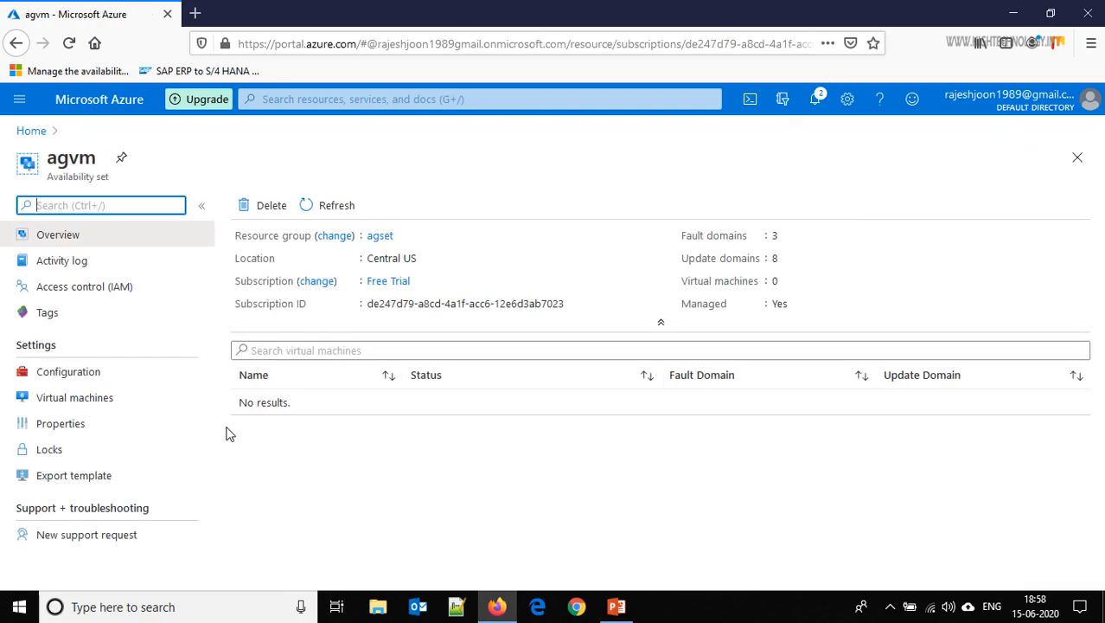
{"action": "left_click", "coordinate": [87, 404]}
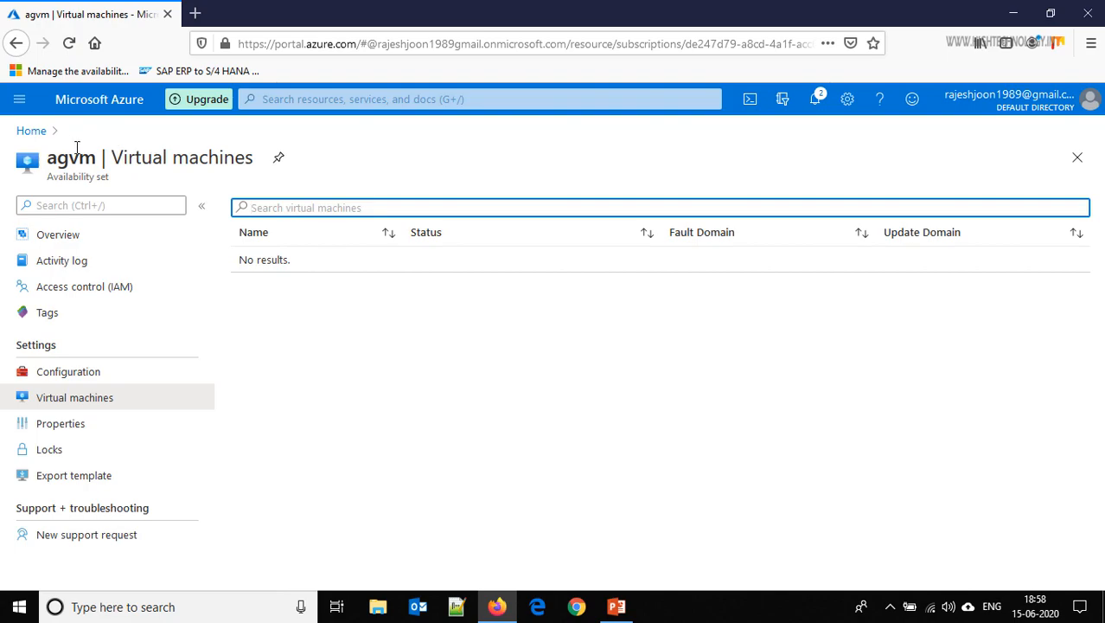
{"action": "left_click", "coordinate": [33, 131]}
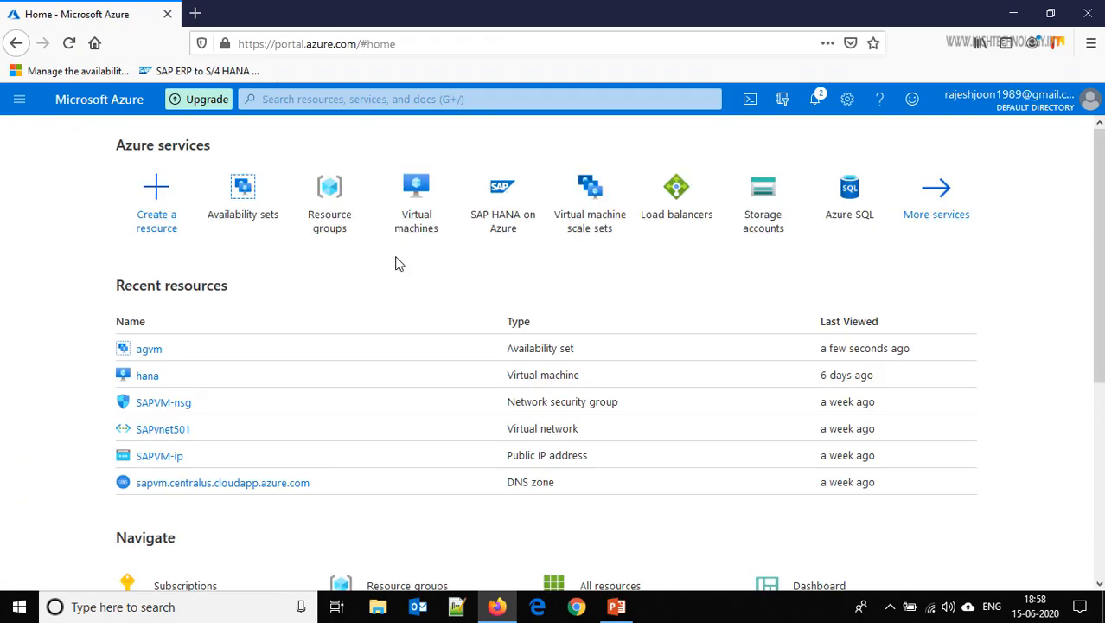
Start creating a virtual machine in the agset resource group and name it vm1
{"action": "left_click", "coordinate": [415, 208]}
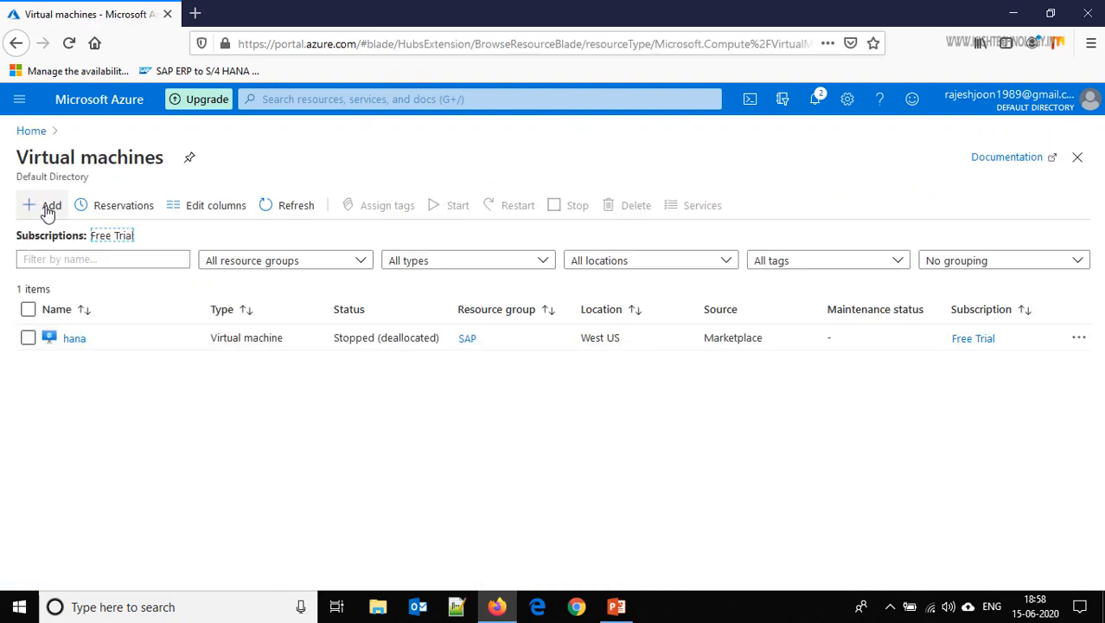
{"action": "left_click", "coordinate": [45, 207]}
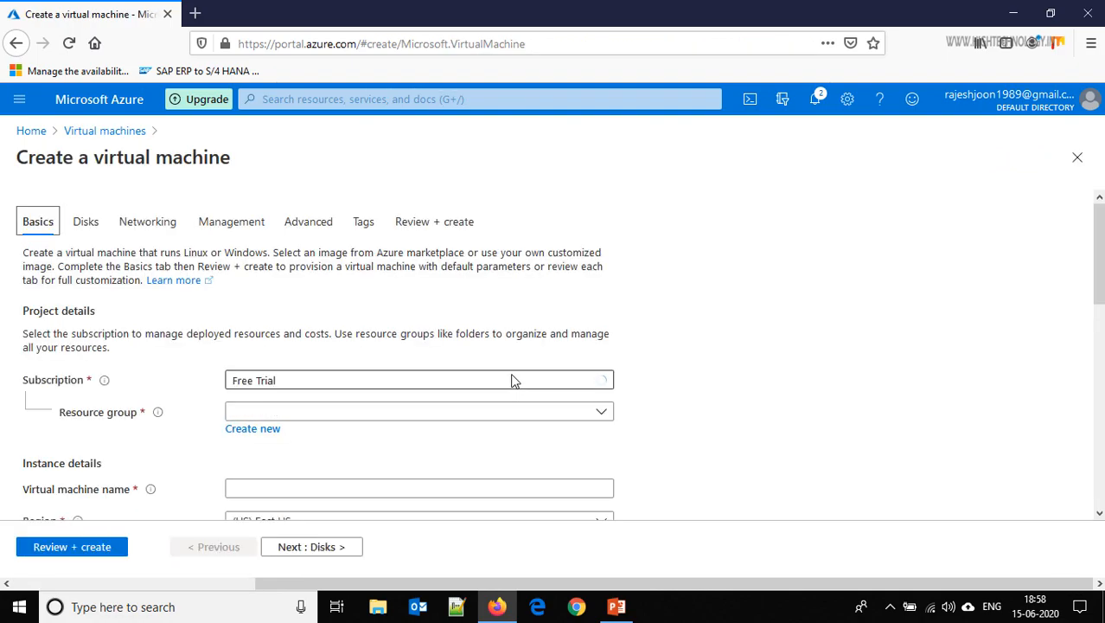
{"action": "left_click", "coordinate": [604, 414]}
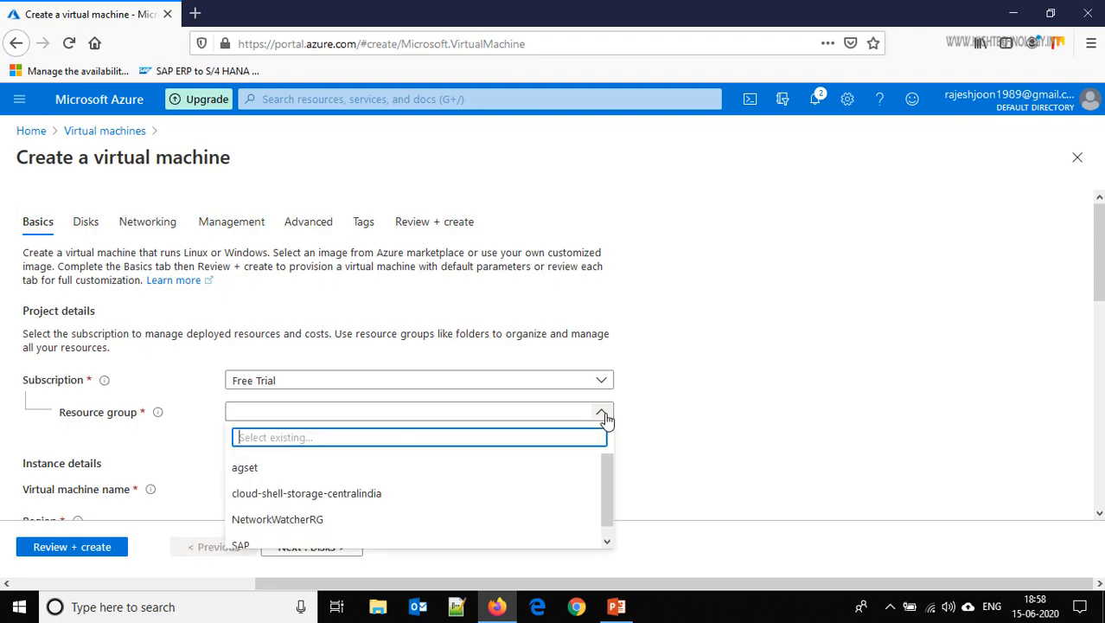
{"action": "left_click", "coordinate": [468, 472]}
{"action": "scroll", "coordinate": [989, 301], "scroll_direction": "down", "scroll_amount": 3}
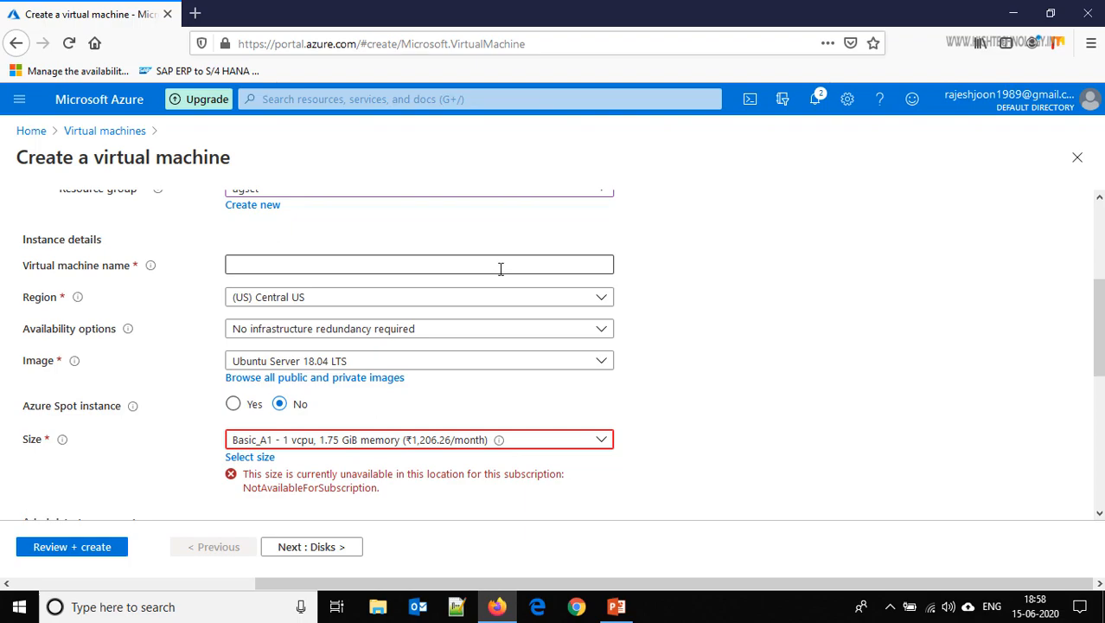
{"action": "left_click", "coordinate": [500, 269]}
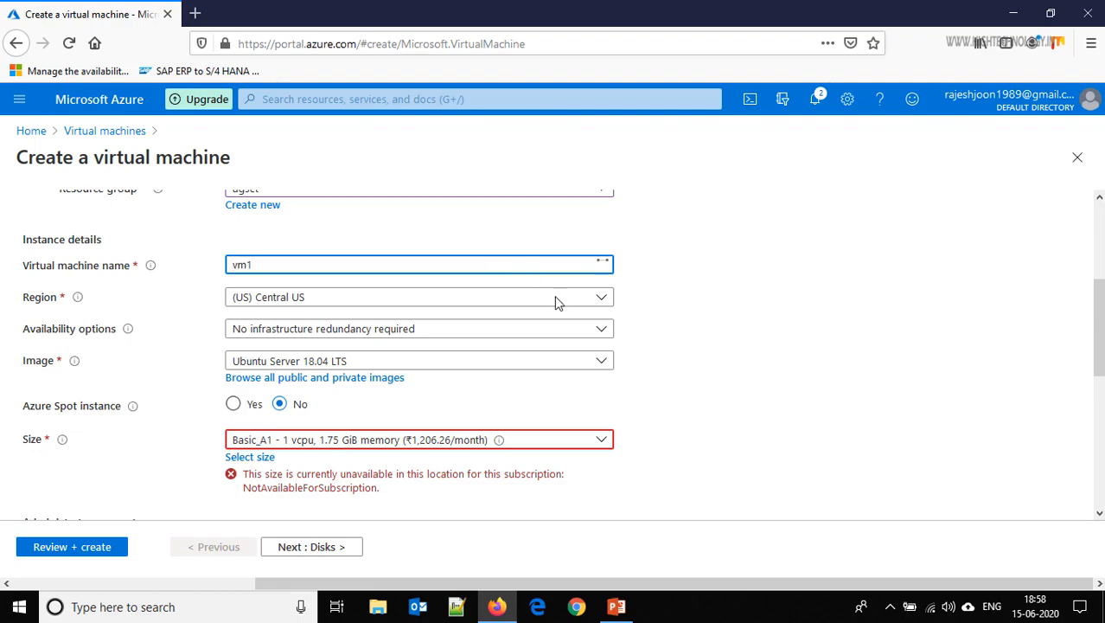
Set vm1's size to Standard_D2s_v3 with 2 vcpus and 8 GiB memory, and place it in the agvm availability set
{"action": "left_click", "coordinate": [602, 441]}
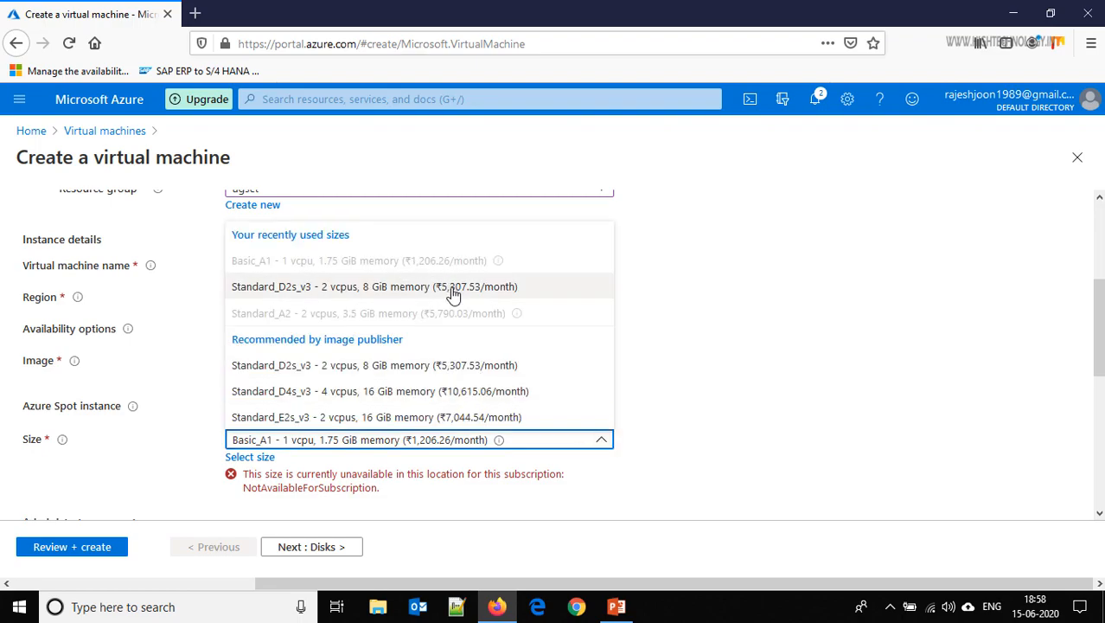
{"action": "left_click", "coordinate": [446, 374]}
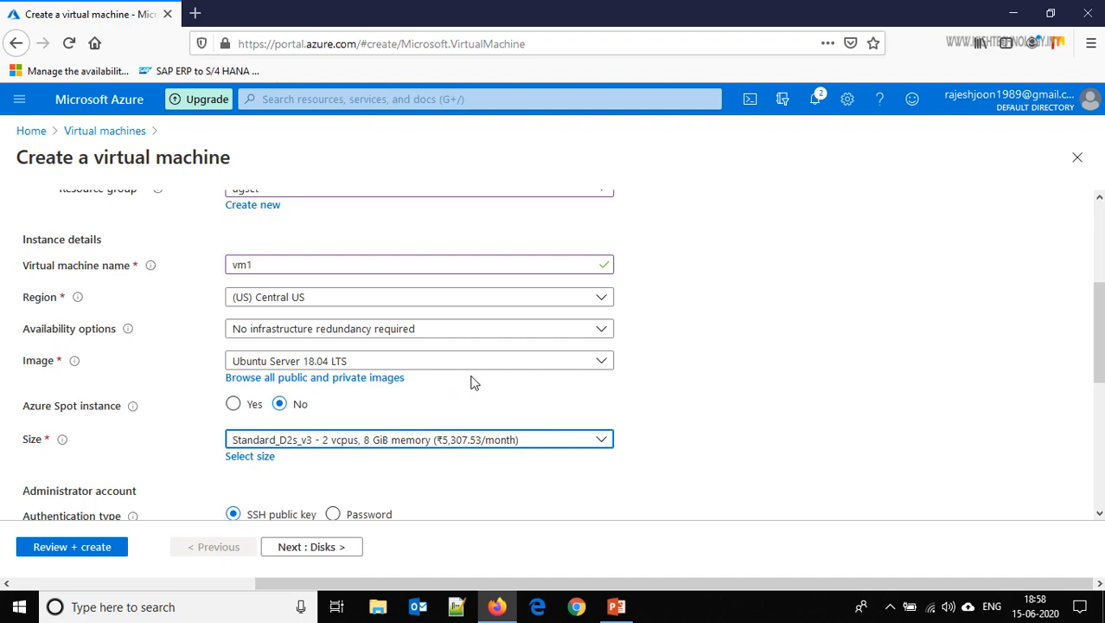
{"action": "left_click", "coordinate": [266, 338]}
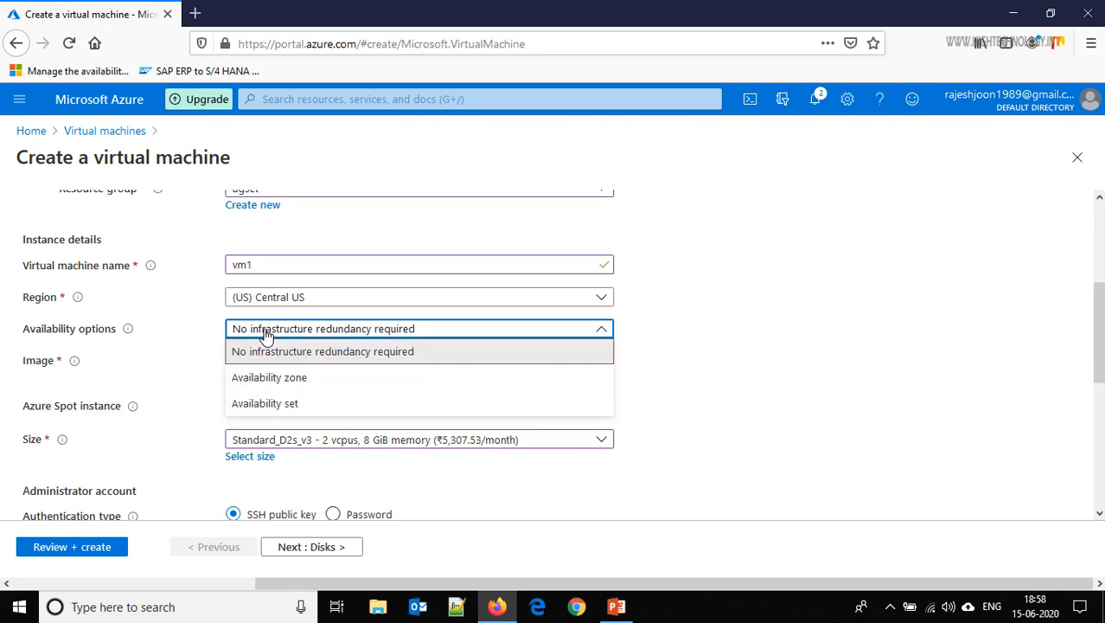
{"action": "left_click", "coordinate": [290, 407]}
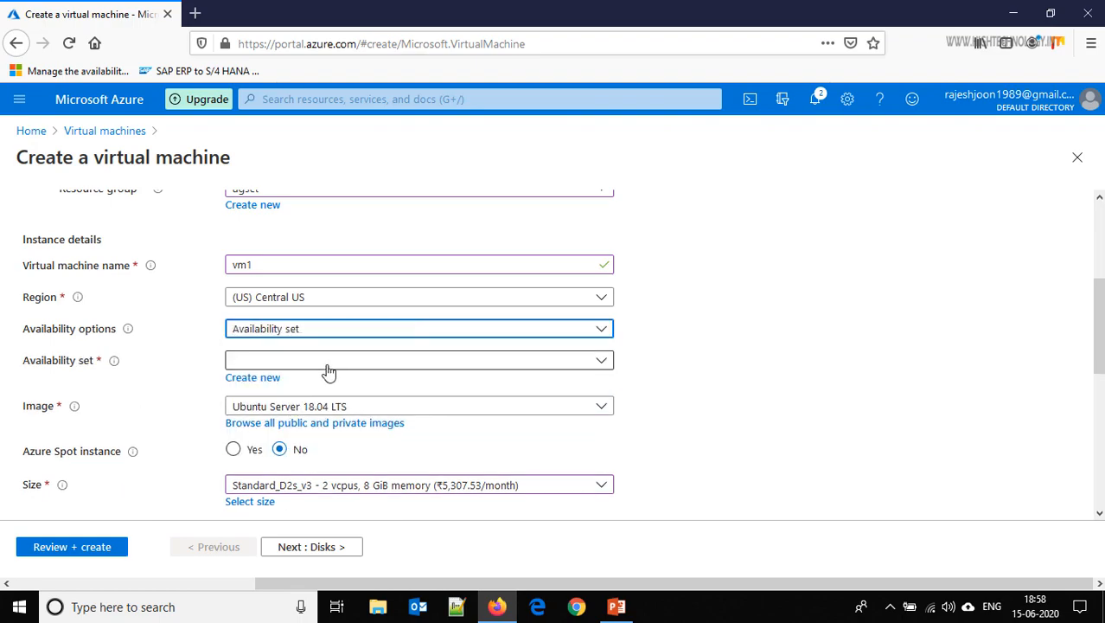
{"action": "left_click", "coordinate": [313, 361]}
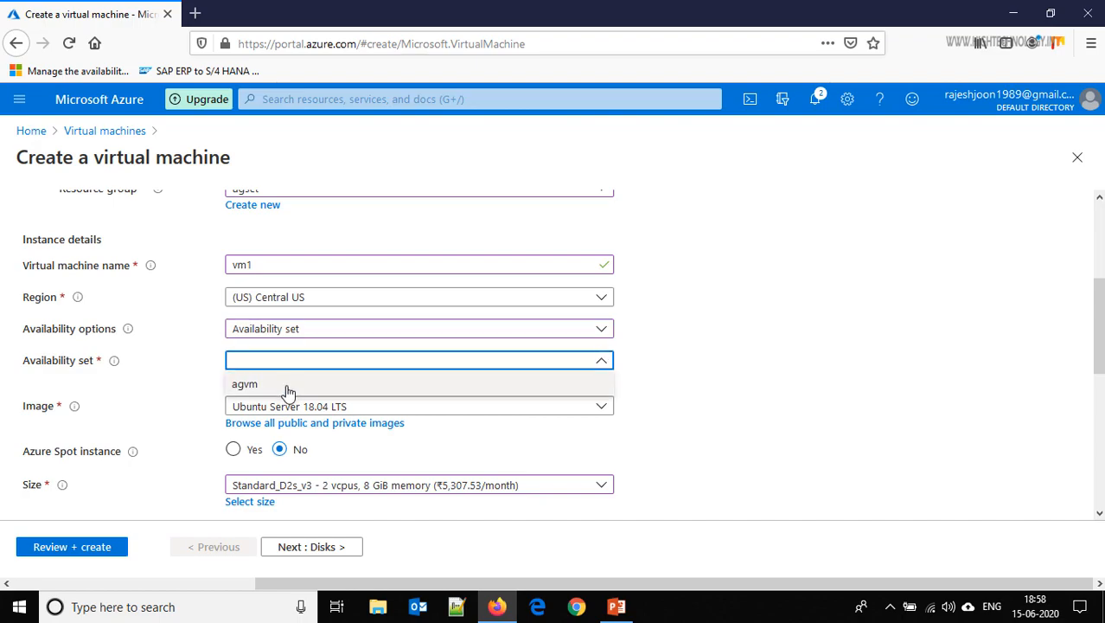
{"action": "left_click", "coordinate": [288, 385]}
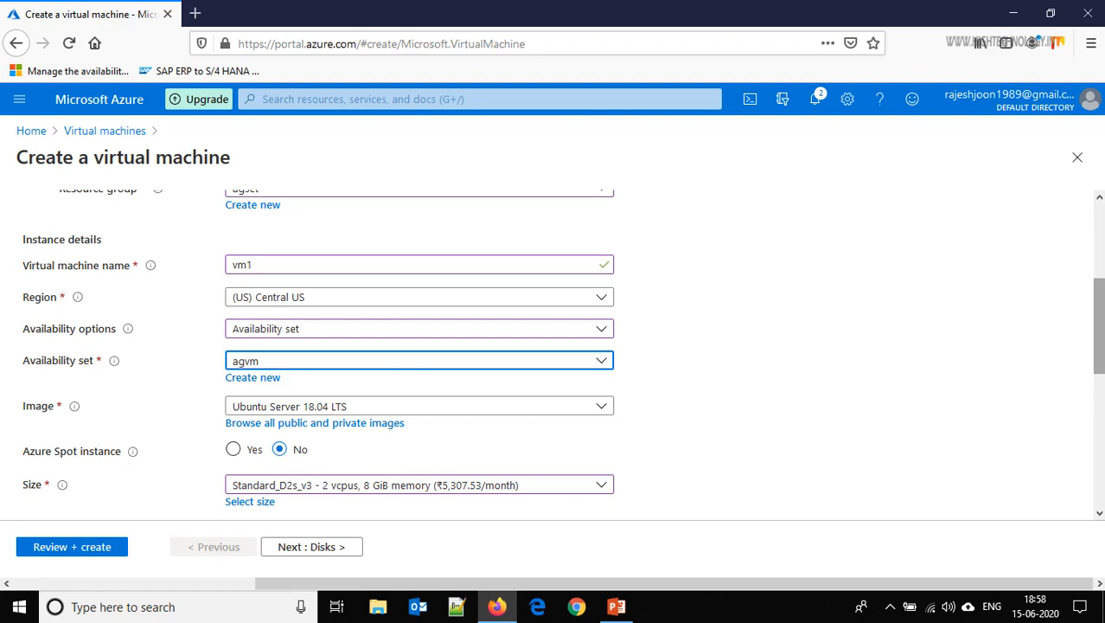
Switch vm1's administrator account to password authentication, then enter and confirm the account password
{"action": "scroll", "coordinate": [563, 352], "scroll_direction": "down", "scroll_amount": 3}
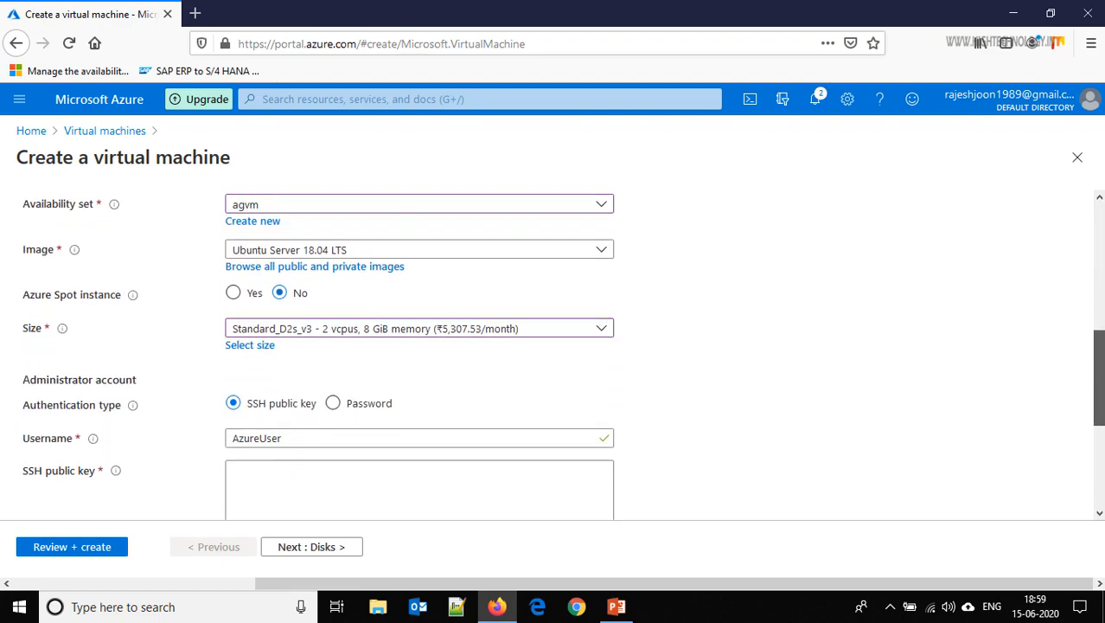
{"action": "scroll", "coordinate": [563, 351], "scroll_direction": "down", "scroll_amount": 2}
{"action": "left_click", "coordinate": [334, 295]}
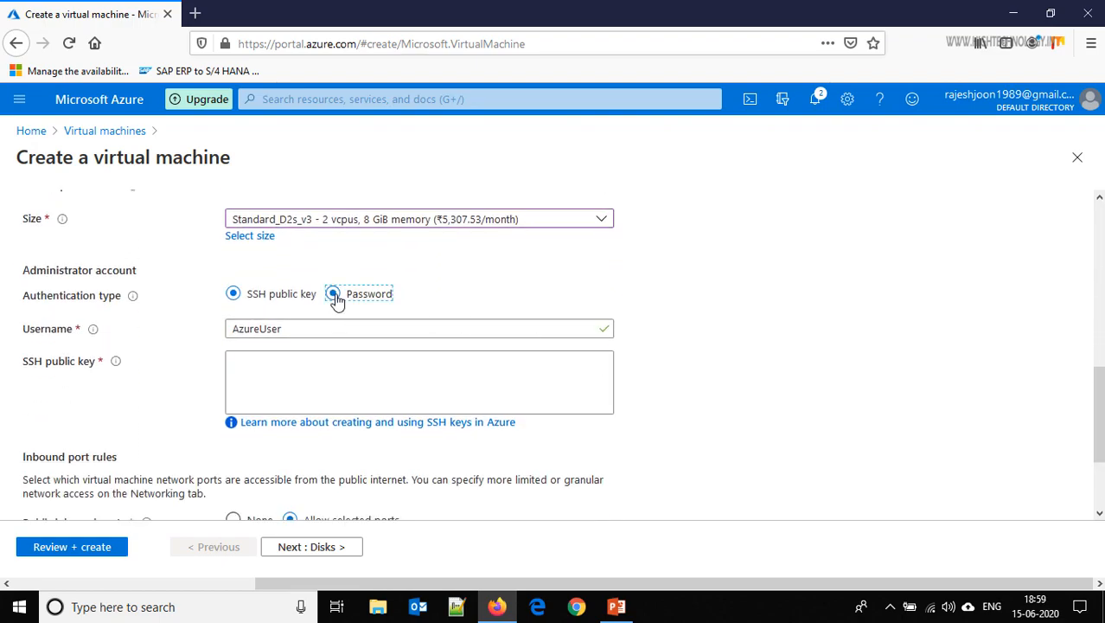
{"action": "left_click", "coordinate": [289, 366]}
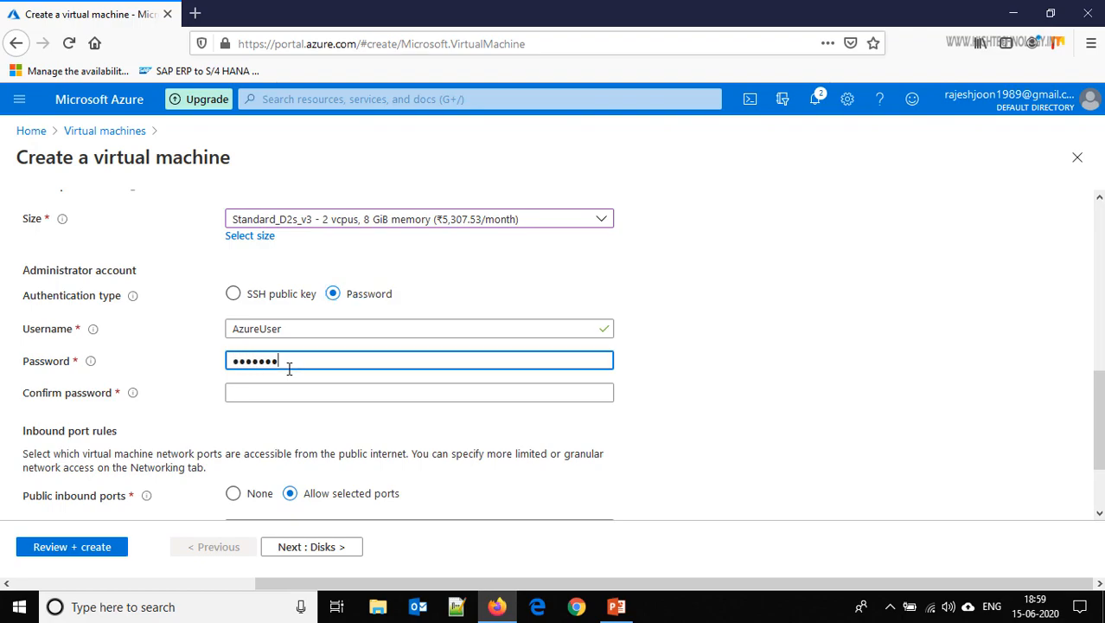
{"action": "key", "text": "Tab"}
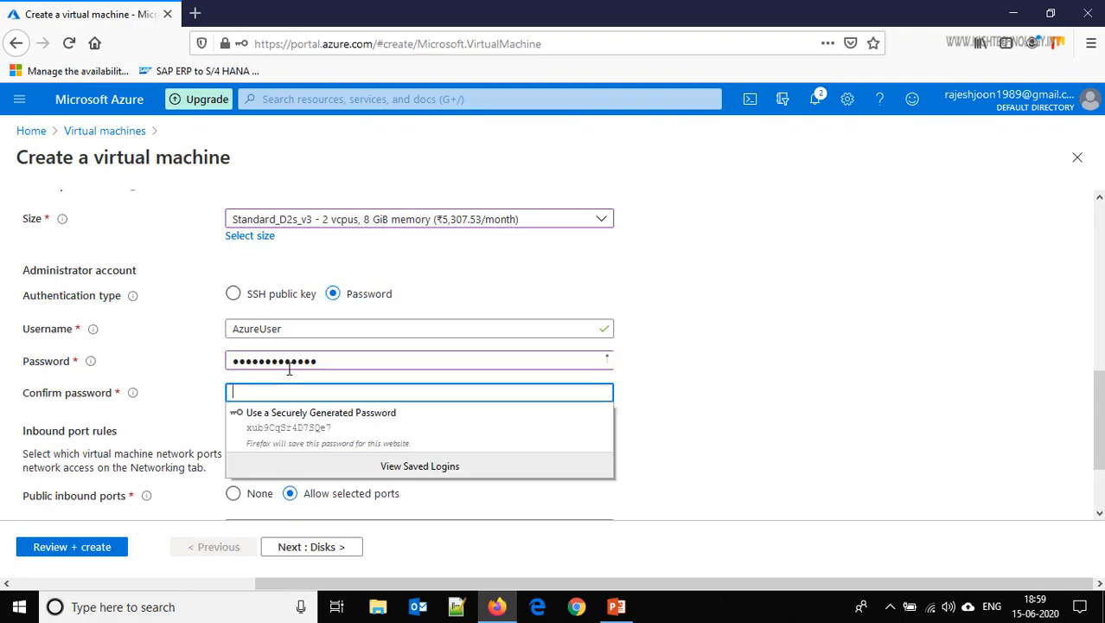
{"action": "type", "text": "•••"}
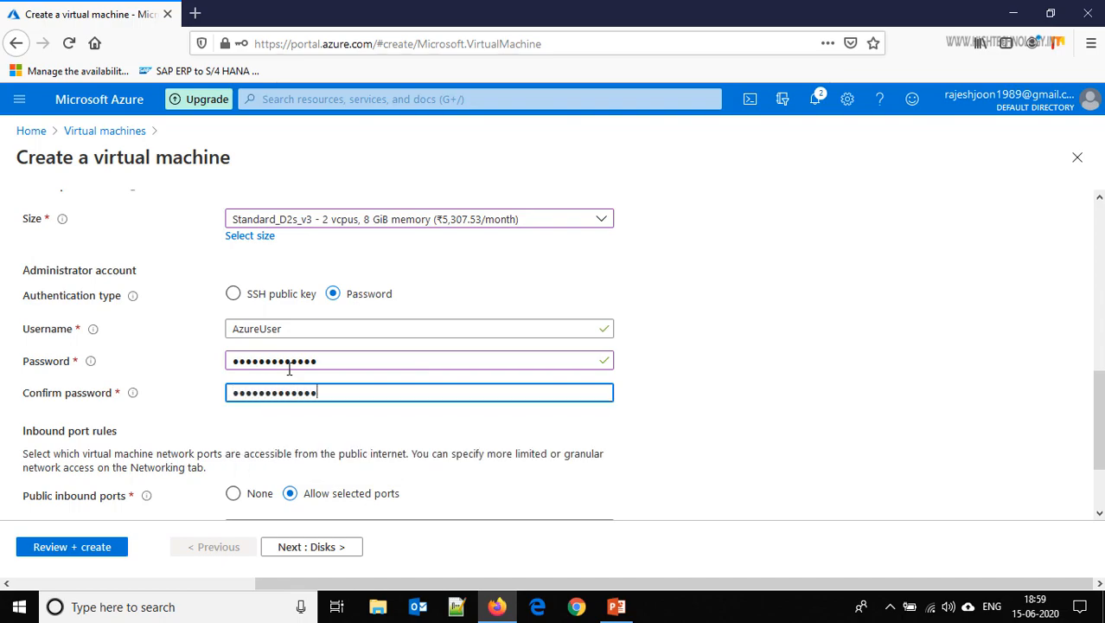
Turn off boot diagnostics for vm1, then validate the configuration and create the virtual machine
{"action": "left_click", "coordinate": [316, 550]}
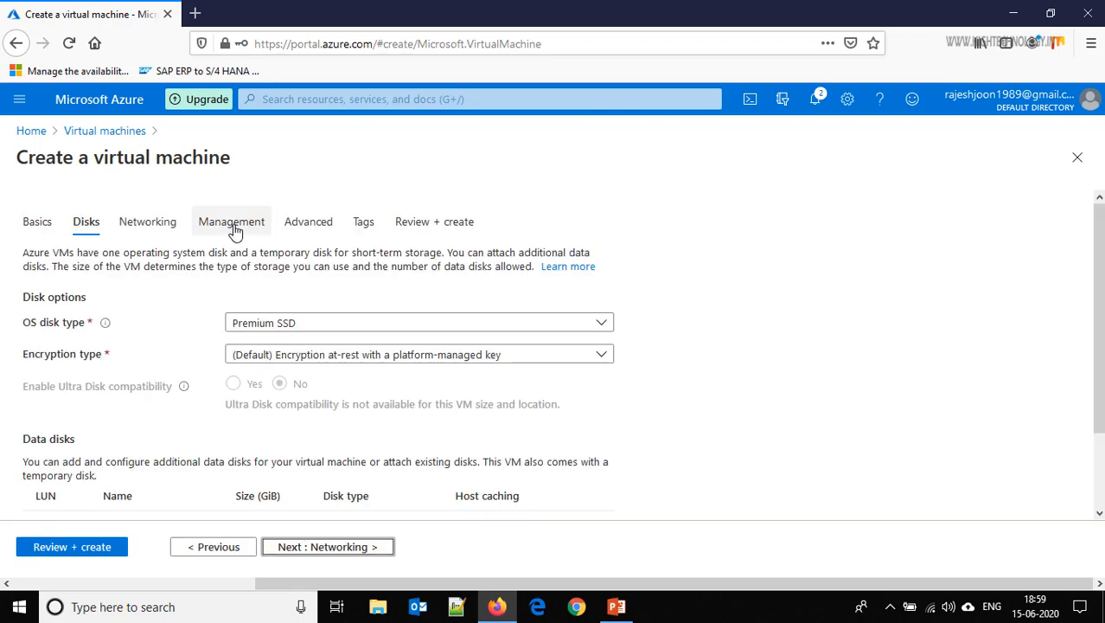
{"action": "left_click", "coordinate": [233, 229]}
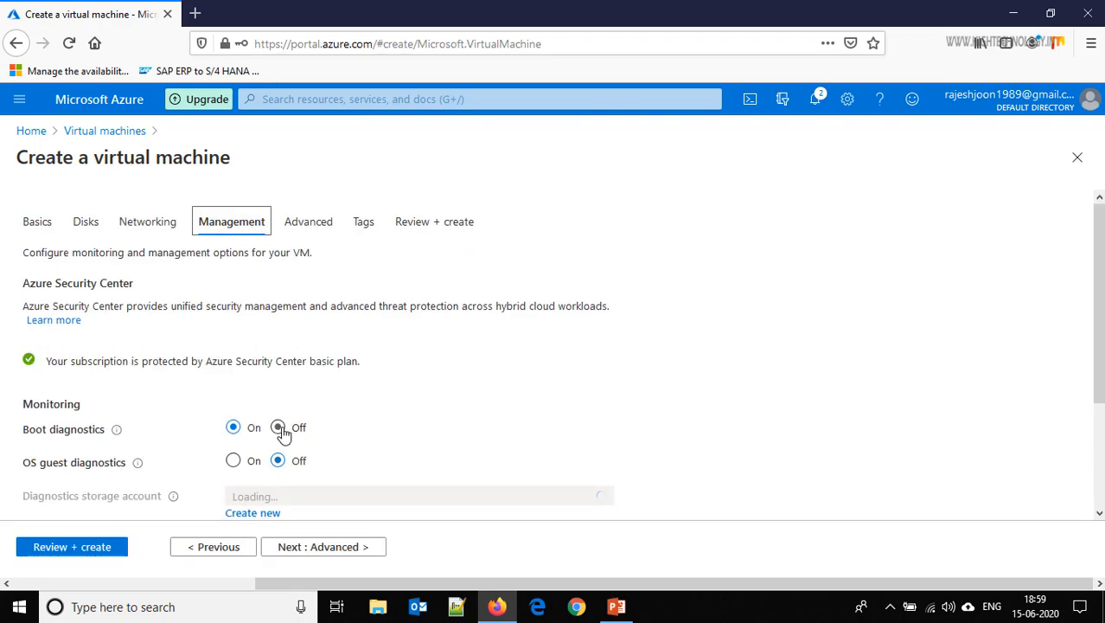
{"action": "left_click", "coordinate": [278, 428]}
{"action": "left_click", "coordinate": [73, 546]}
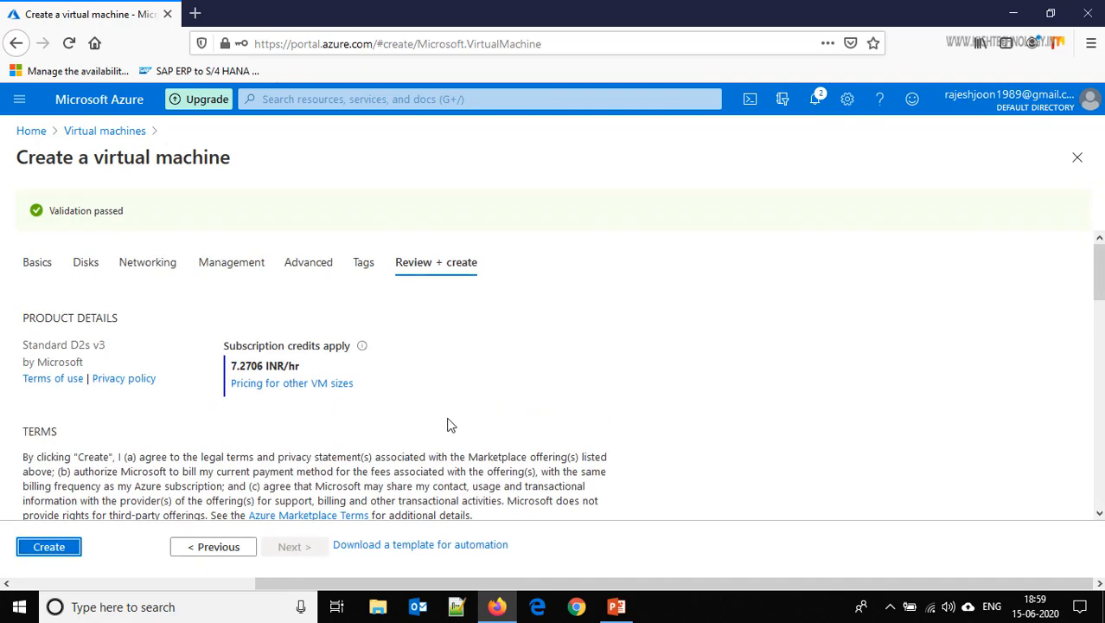
{"action": "left_click", "coordinate": [37, 548]}
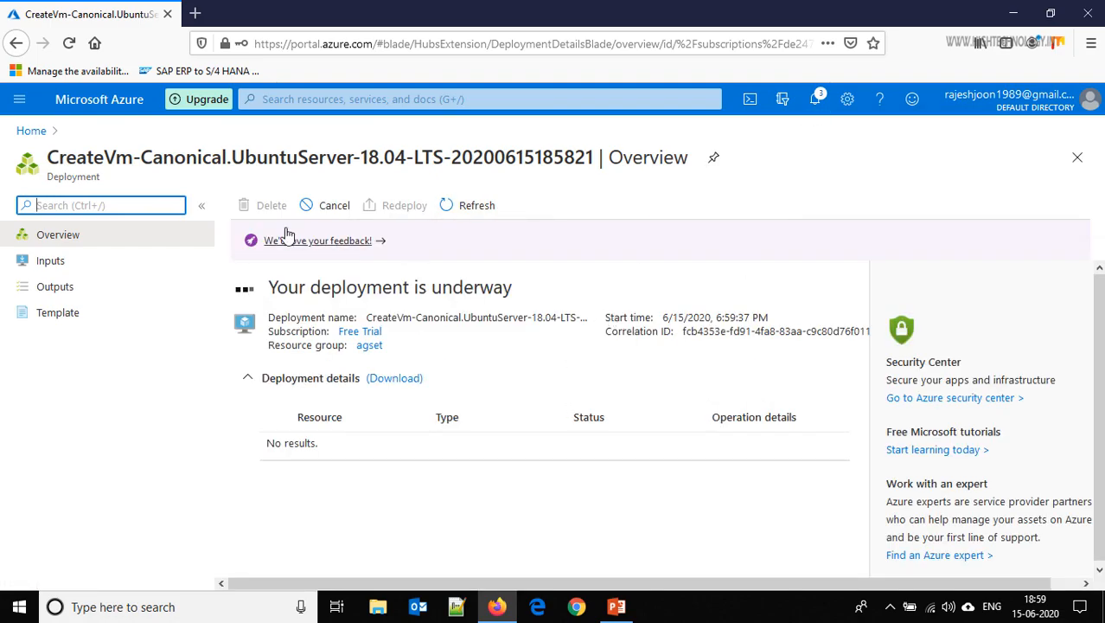
Start creating a second virtual machine in the agset resource group and name it vm2
{"action": "left_click", "coordinate": [33, 129]}
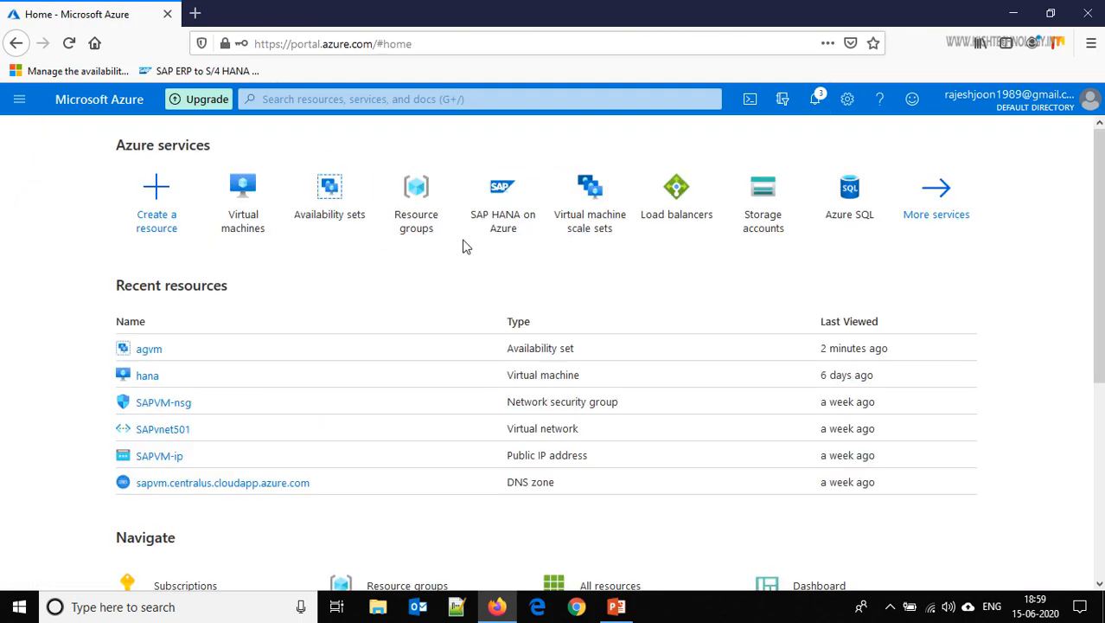
{"action": "left_click", "coordinate": [247, 218]}
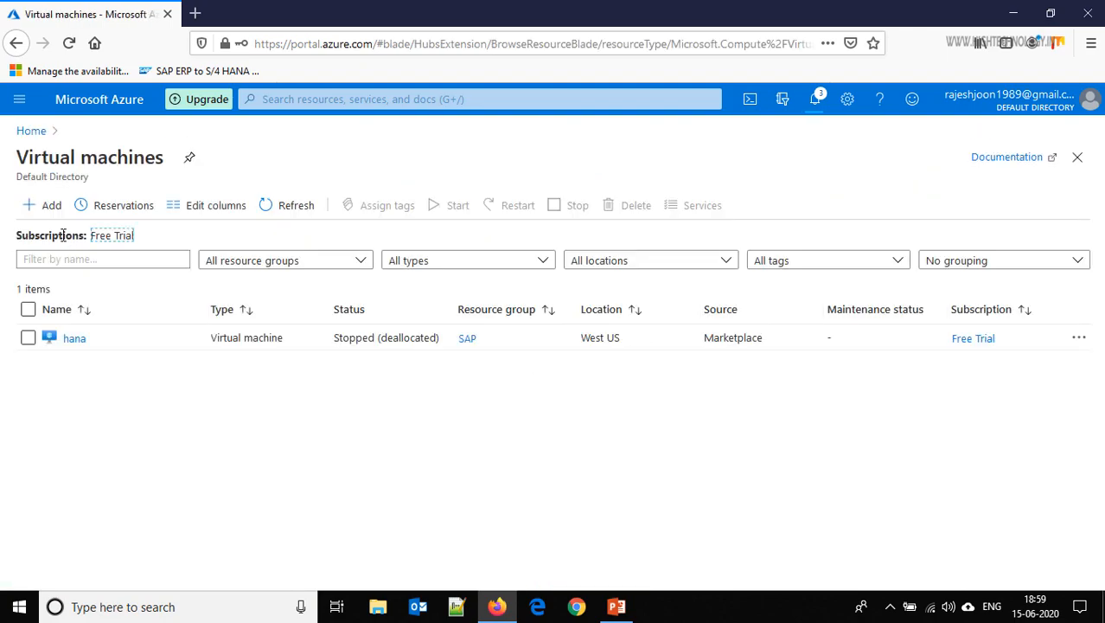
{"action": "left_click", "coordinate": [47, 205]}
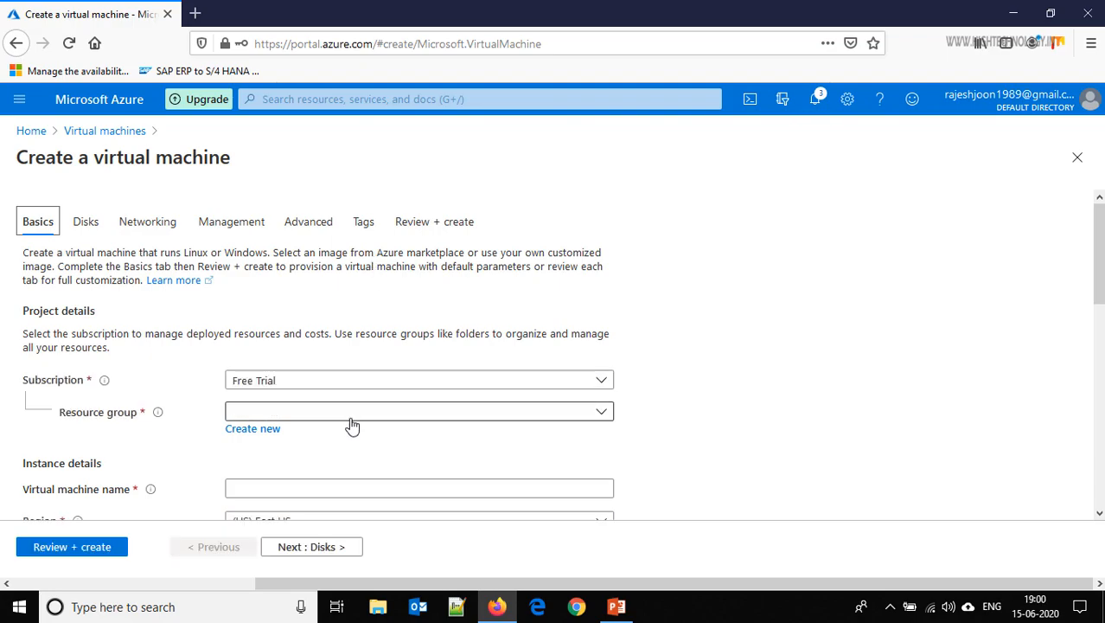
{"action": "left_click", "coordinate": [344, 423]}
{"action": "left_click", "coordinate": [289, 476]}
{"action": "left_click", "coordinate": [373, 490]}
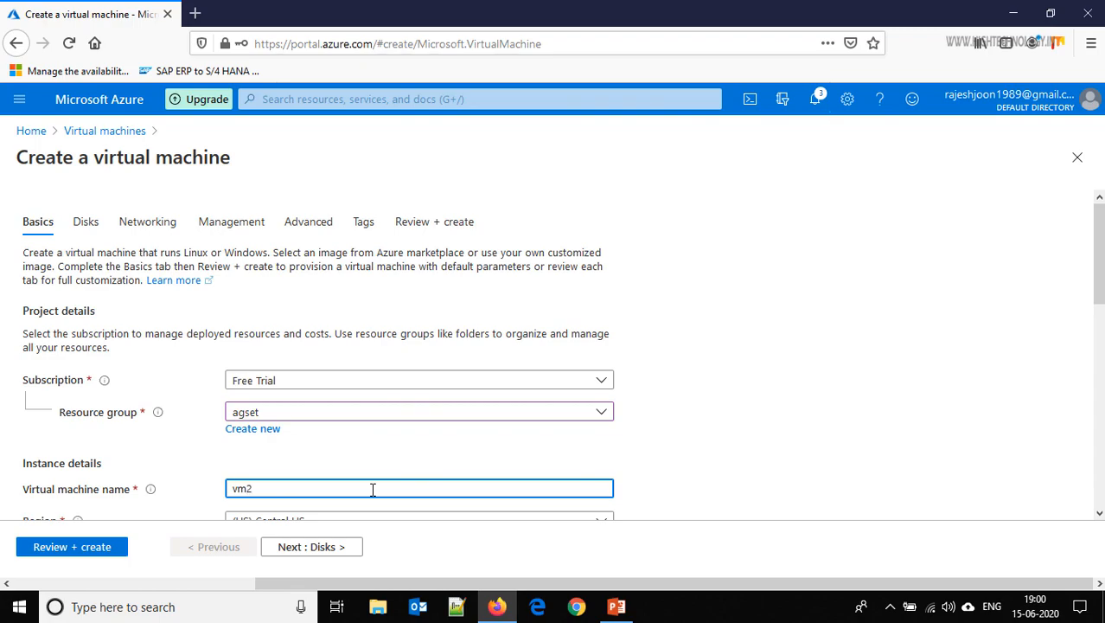
{"action": "key", "text": "Tab"}
Switch vm2's administrator account to password authentication, then enter and confirm the account password
{"action": "left_click_drag", "start_coordinate": [1099, 302], "coordinate": [1100, 420]}
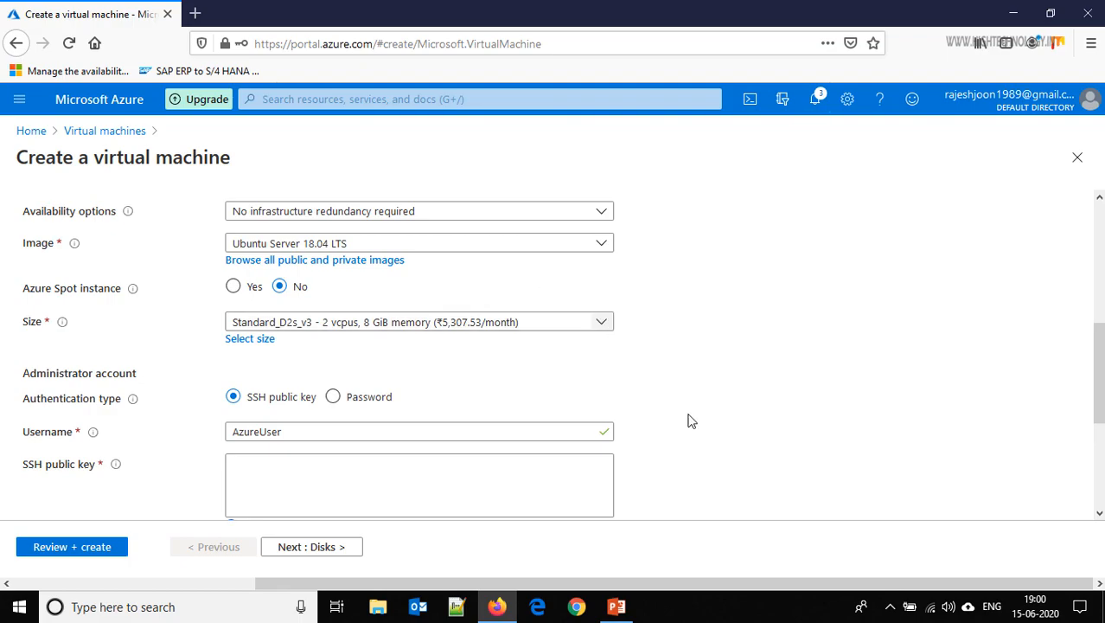
{"action": "left_click", "coordinate": [333, 397]}
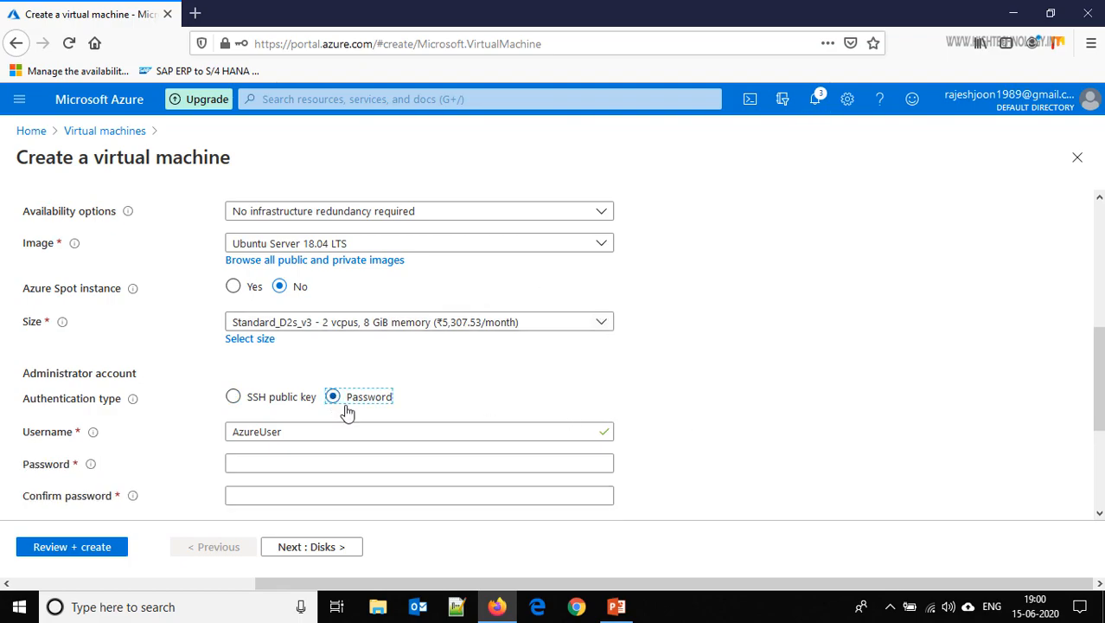
{"action": "left_click", "coordinate": [323, 465]}
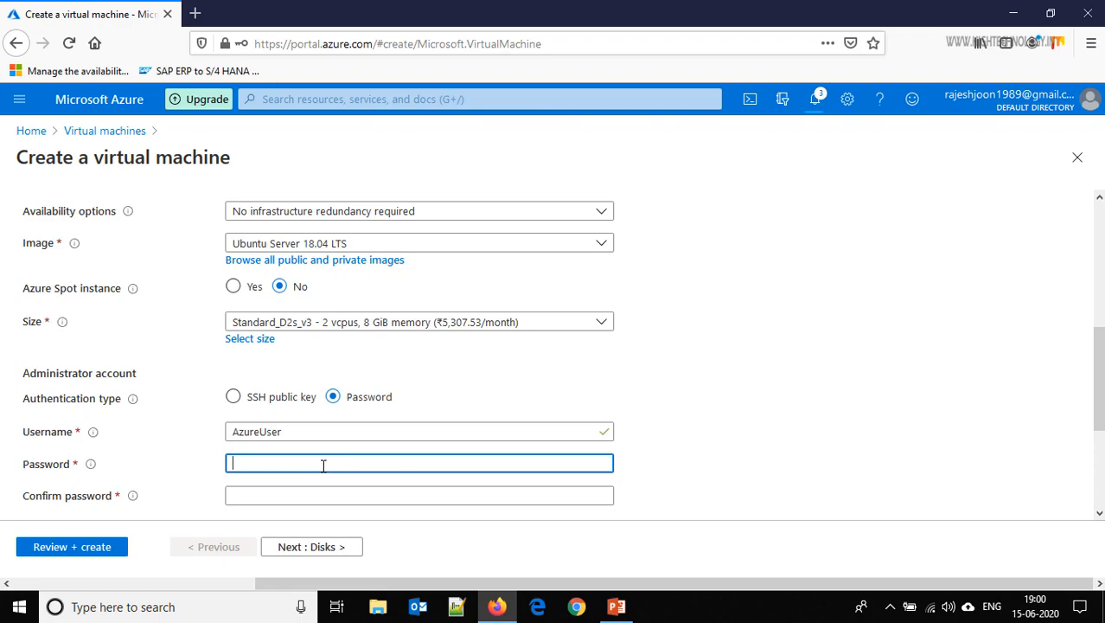
{"action": "type", "text": "•••••"}
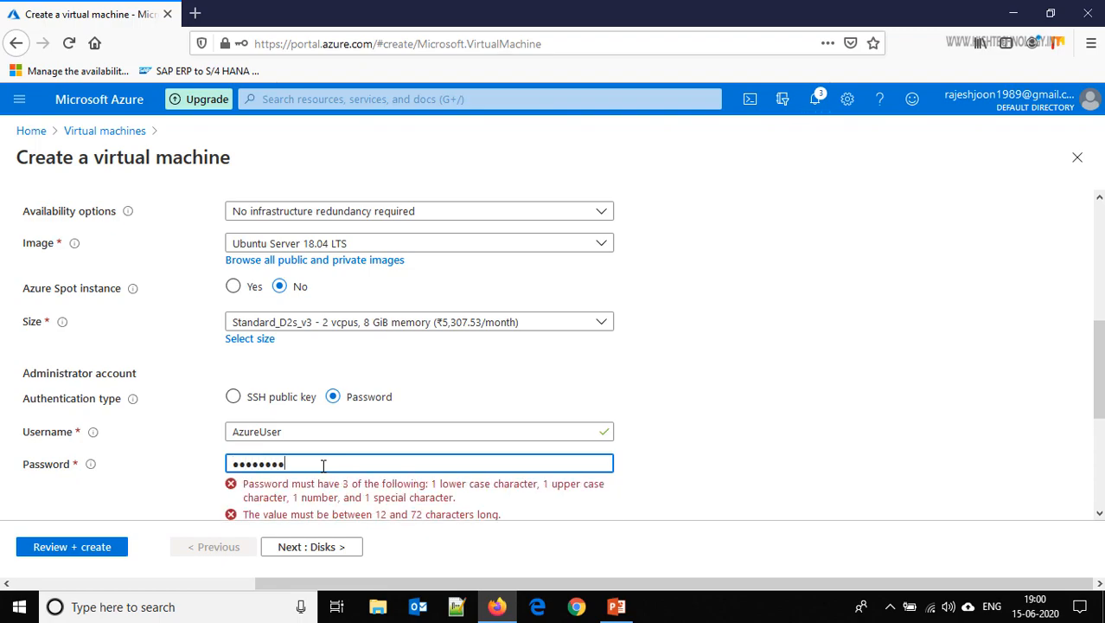
{"action": "type", "text": "•••••••••"}
{"action": "key", "text": "Tab"}
{"action": "type", "text": "••••••"}
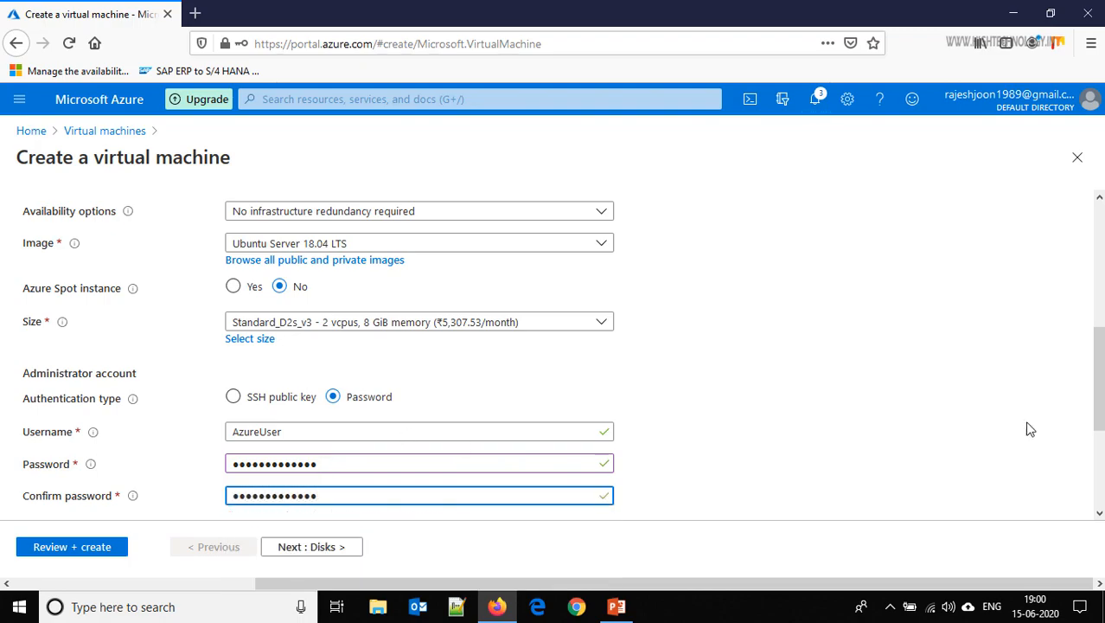
Turn off boot diagnostics for vm2 and run validation on its configuration
{"action": "scroll", "coordinate": [930, 424], "scroll_direction": "down", "scroll_amount": 3}
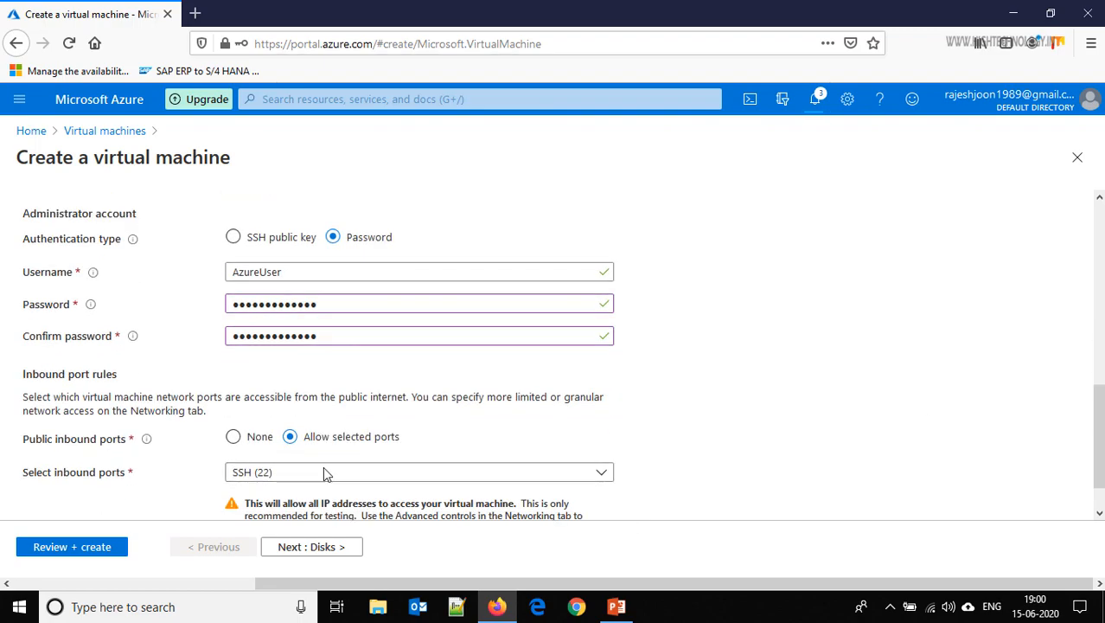
{"action": "left_click", "coordinate": [310, 547]}
{"action": "left_click", "coordinate": [232, 226]}
{"action": "left_click", "coordinate": [297, 427]}
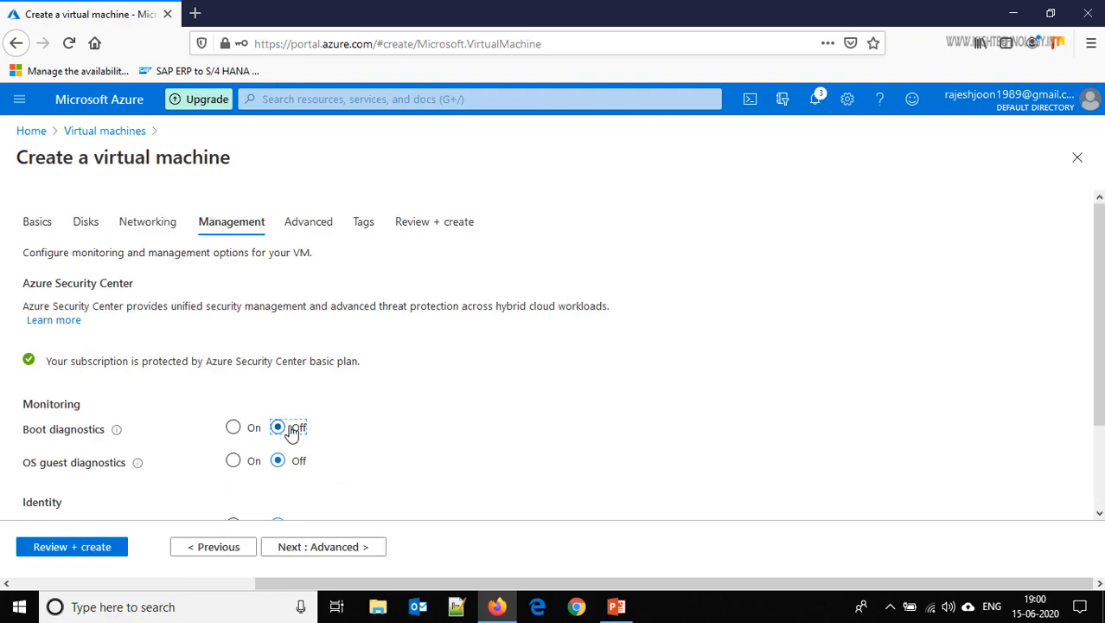
{"action": "left_click", "coordinate": [99, 556]}
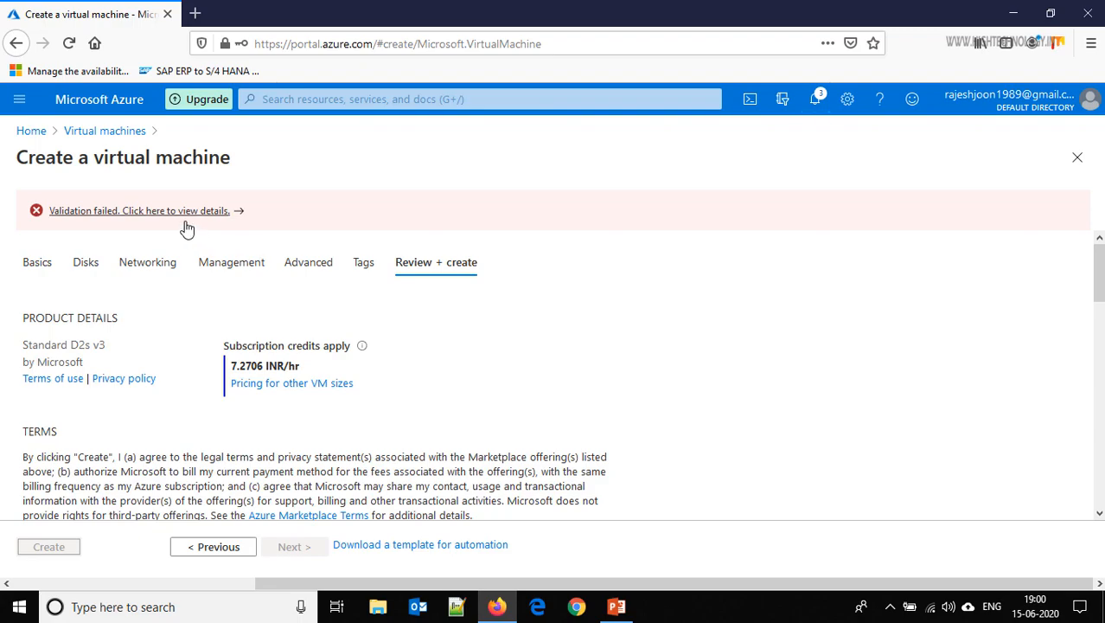
Inspect the validation error details, vm2's virtual network and subnet settings, and the deployment notifications
{"action": "left_click", "coordinate": [171, 212]}
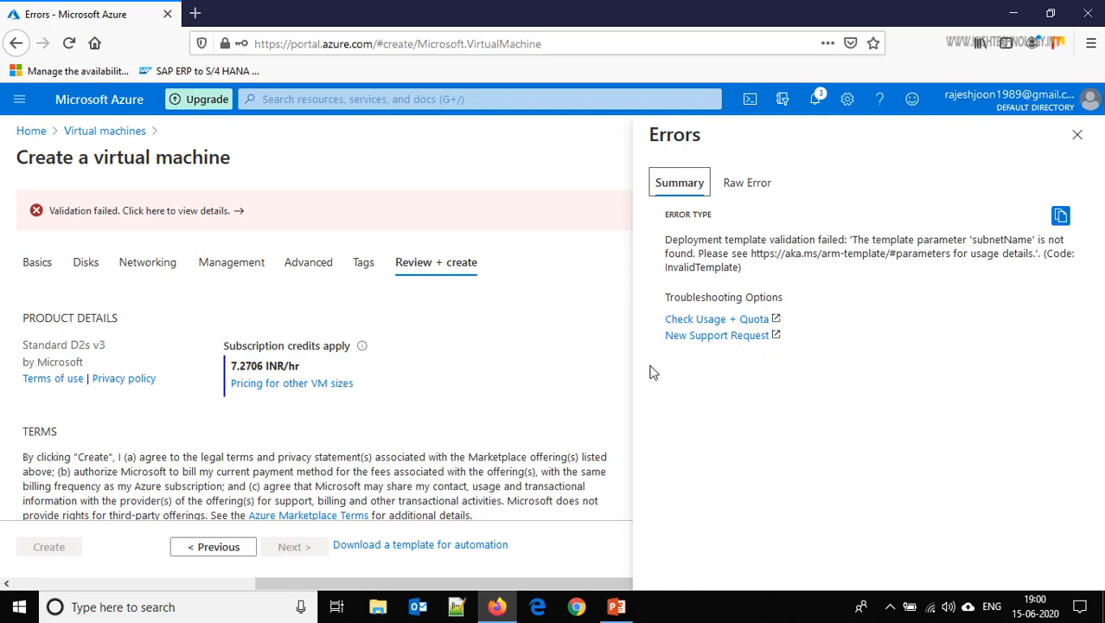
{"action": "left_click", "coordinate": [149, 263]}
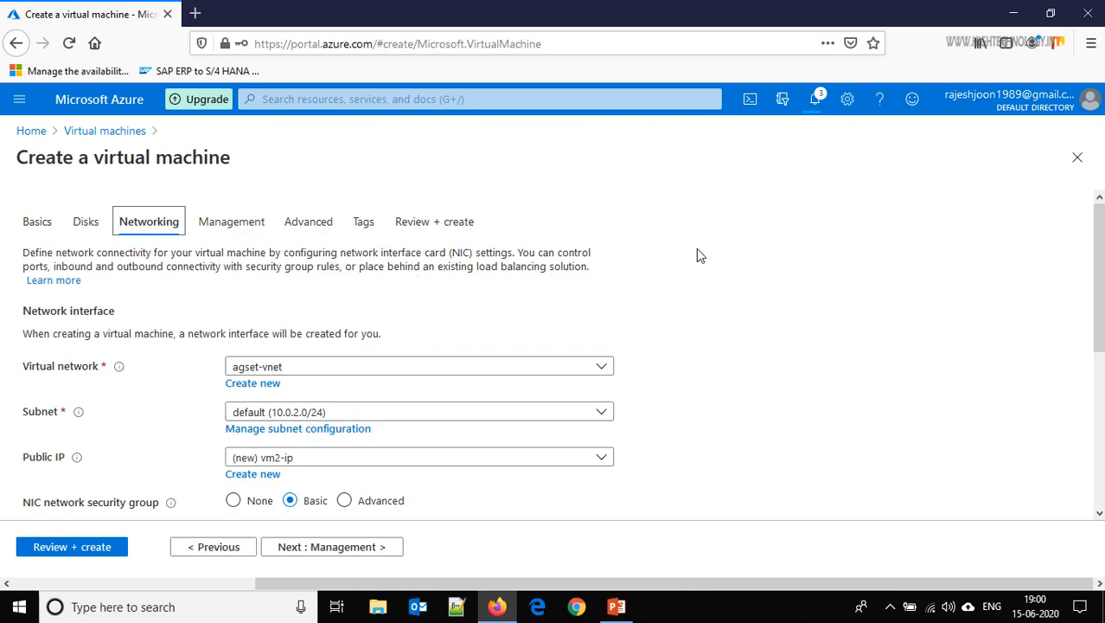
{"action": "left_click", "coordinate": [816, 100]}
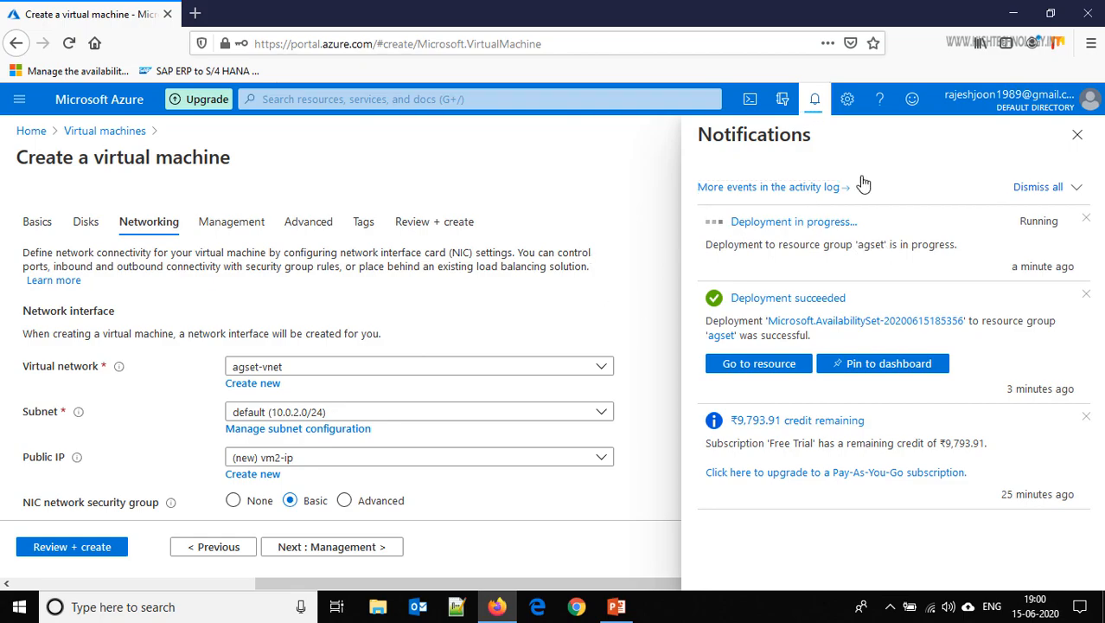
{"action": "left_click", "coordinate": [814, 99]}
{"action": "mouse_move", "coordinate": [1101, 214]}
{"action": "left_mouse_down"}
{"action": "mouse_move", "coordinate": [1101, 267]}
{"action": "mouse_move", "coordinate": [1101, 214]}
{"action": "left_mouse_up"}
Set vm2's availability option to Availability set and choose the agvm set in its basic settings
{"action": "left_click", "coordinate": [46, 227]}
{"action": "left_click_drag", "start_coordinate": [1100, 285], "coordinate": [1100, 366]}
{"action": "left_click", "coordinate": [573, 346]}
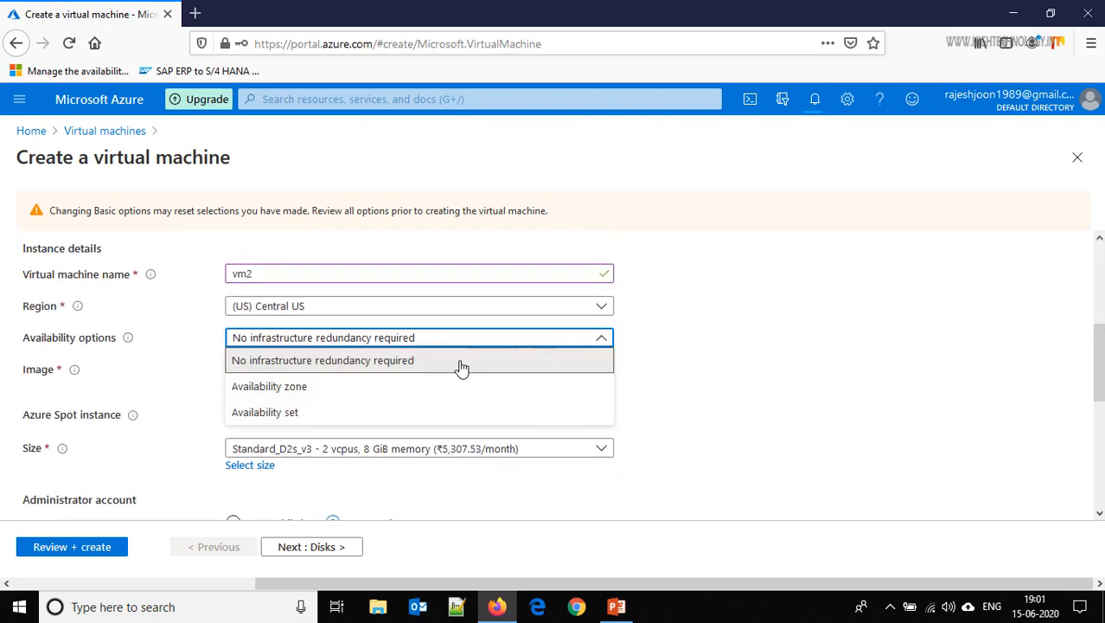
{"action": "left_click", "coordinate": [444, 413]}
{"action": "left_click", "coordinate": [364, 371]}
{"action": "left_click", "coordinate": [314, 395]}
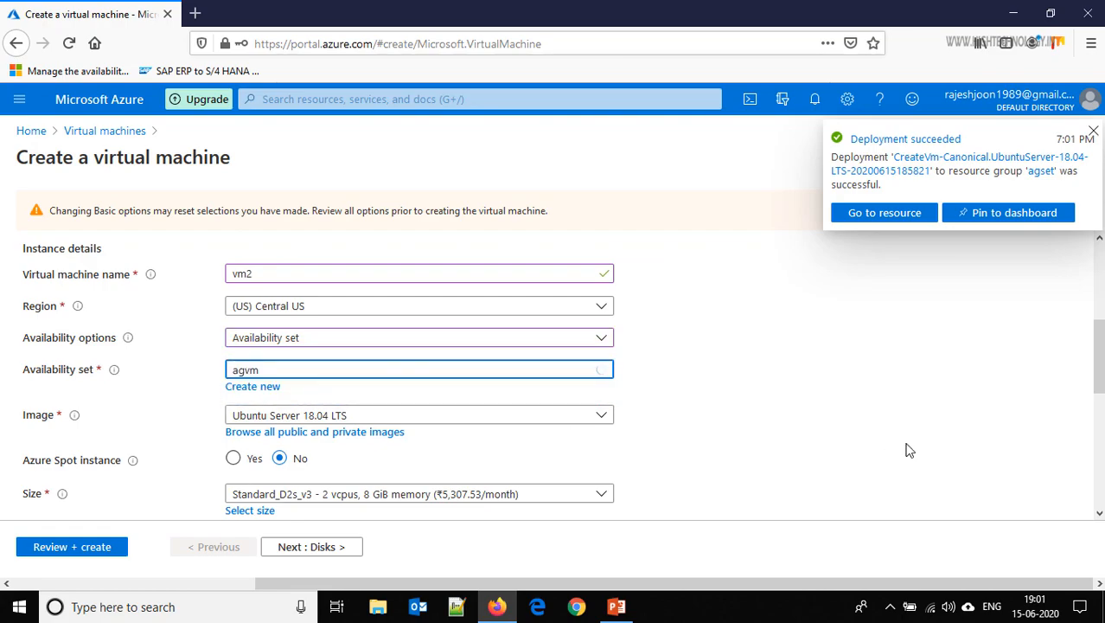
Validate vm2's revised configuration and create the virtual machine
{"action": "scroll", "coordinate": [417, 478], "scroll_direction": "down", "scroll_amount": 5}
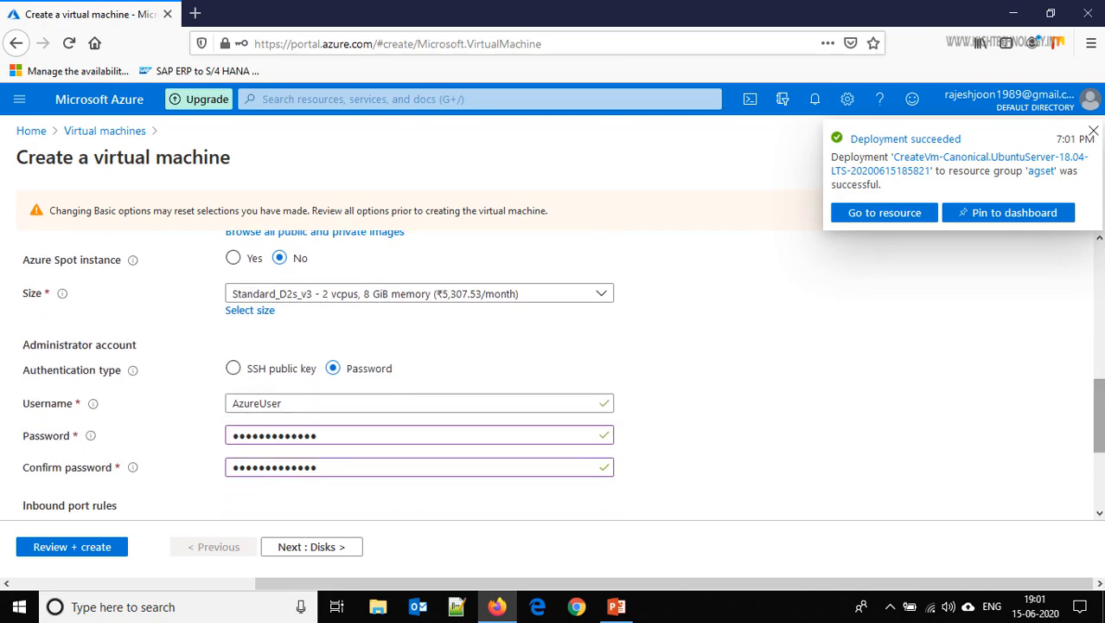
{"action": "left_click", "coordinate": [82, 553]}
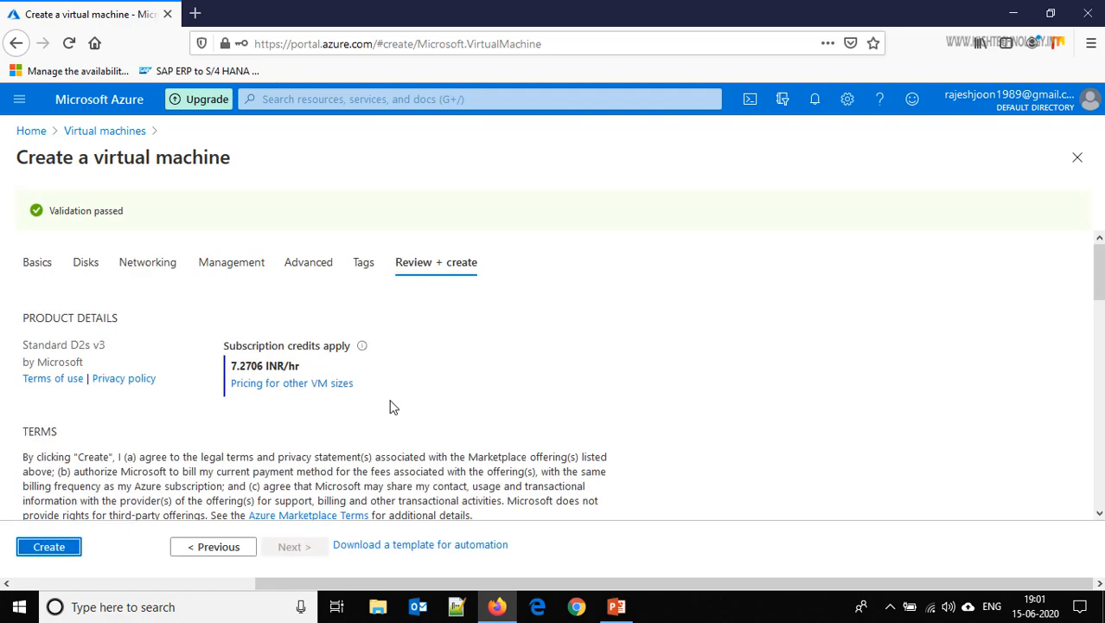
{"action": "left_click", "coordinate": [49, 549]}
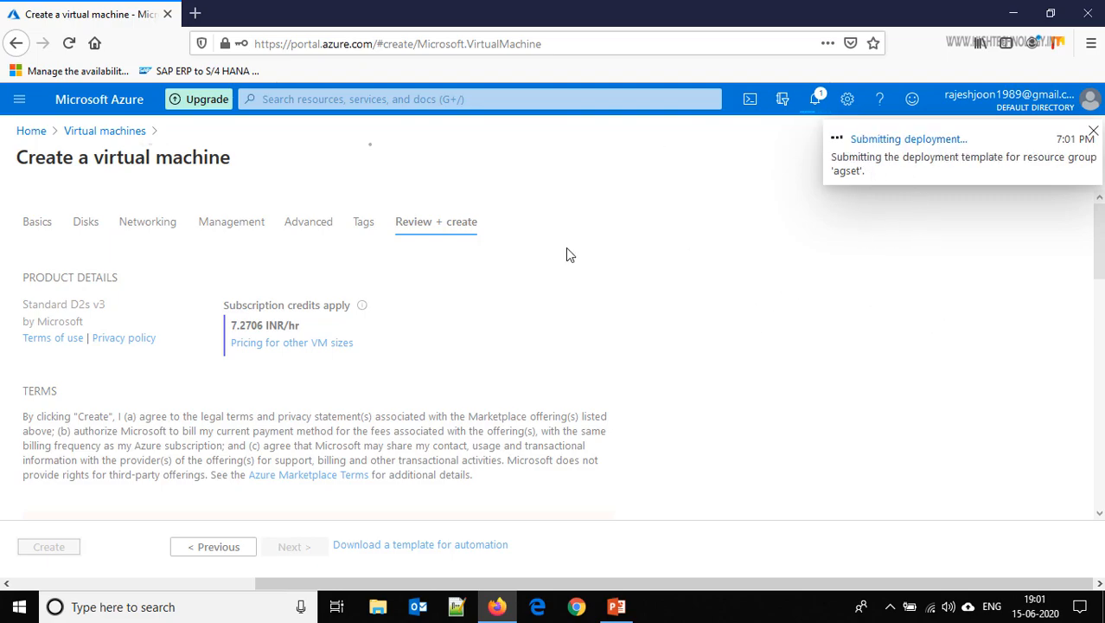
Open the agvm availability set's list of virtual machines and examine their fault and update domains
{"action": "left_click", "coordinate": [31, 131]}
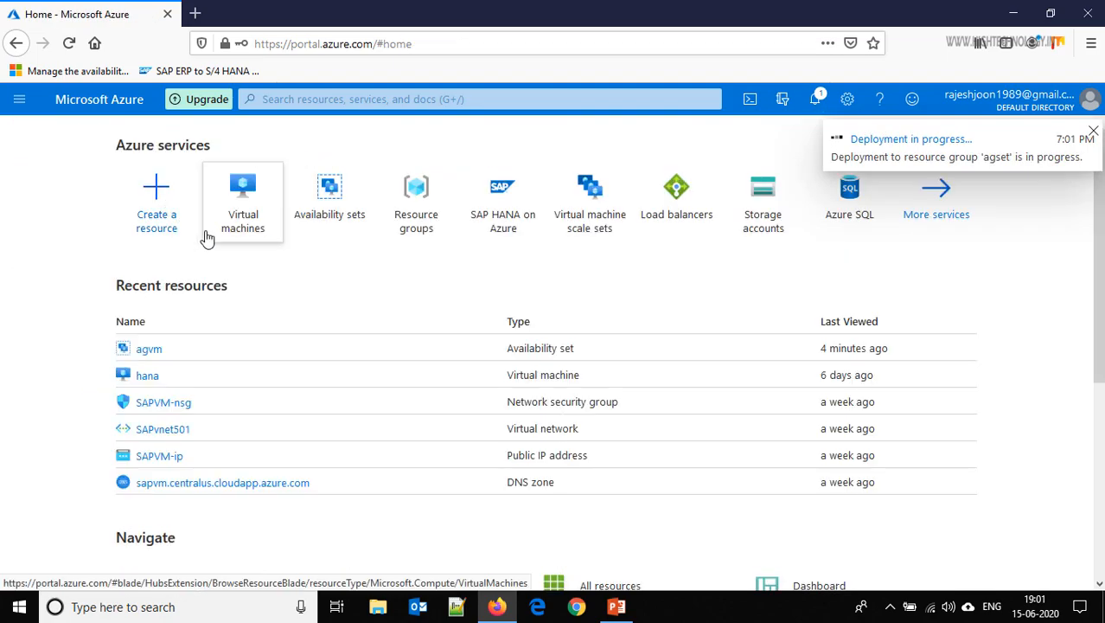
{"action": "left_click", "coordinate": [336, 208]}
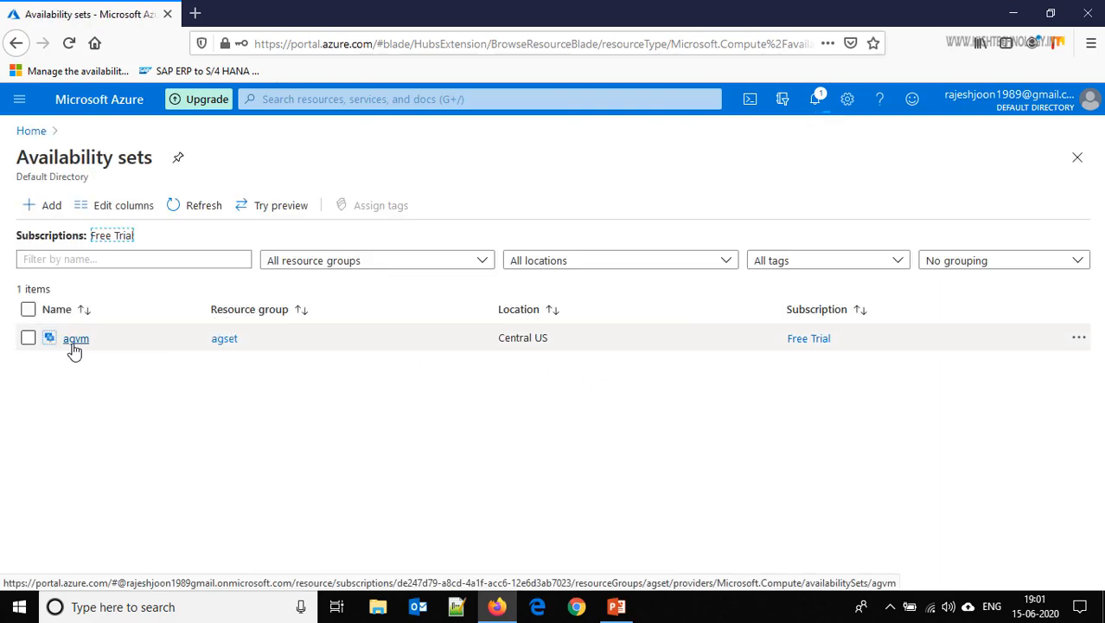
{"action": "left_click", "coordinate": [75, 339]}
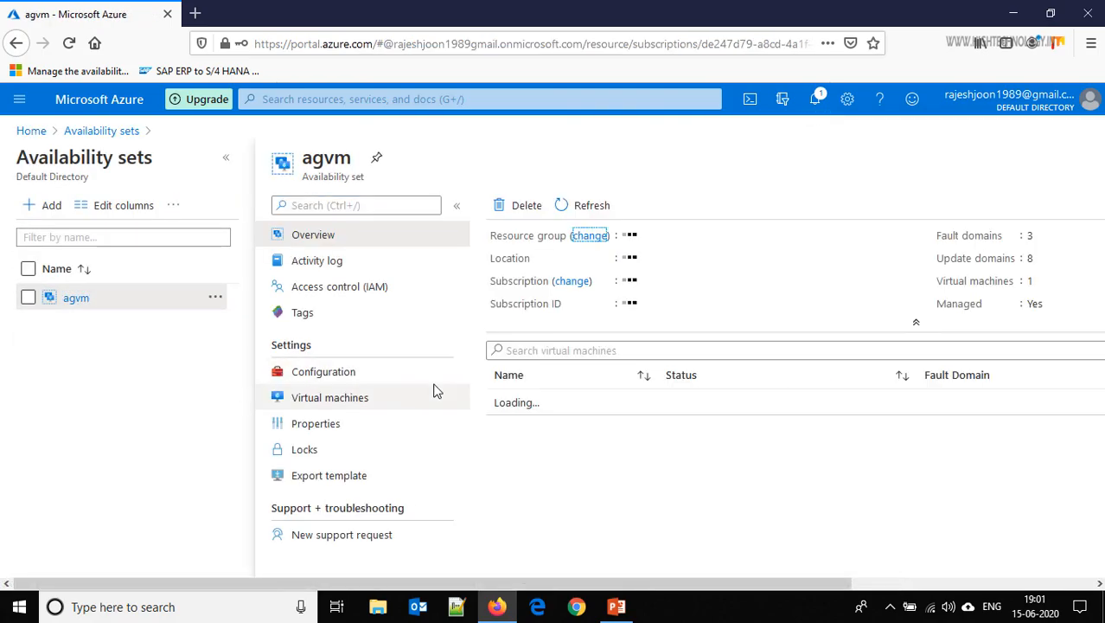
{"action": "left_click", "coordinate": [359, 404]}
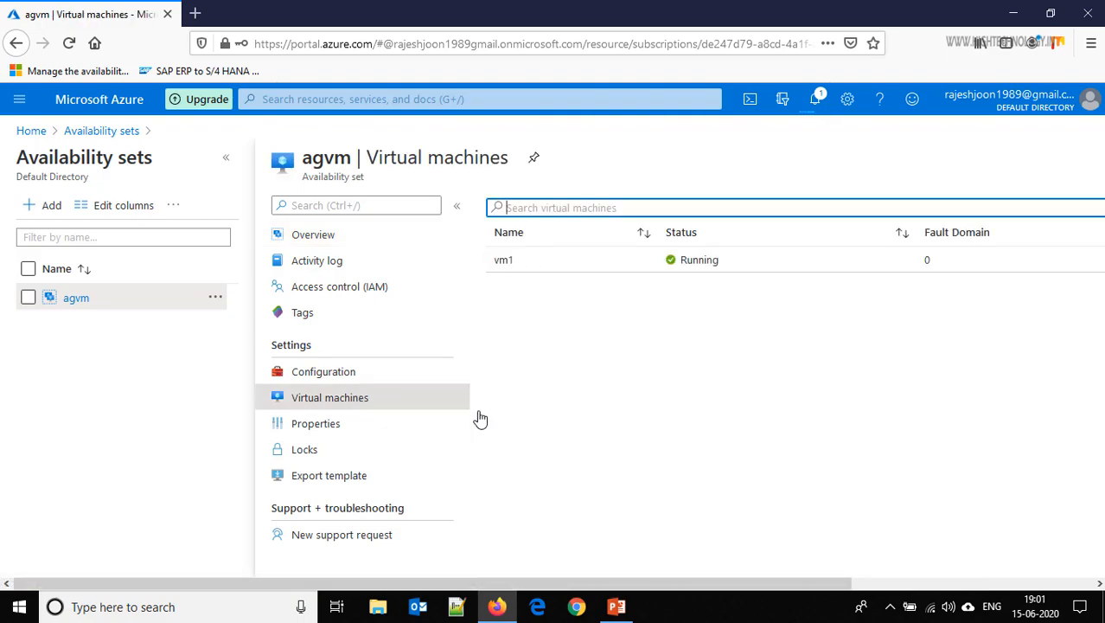
{"action": "left_click_drag", "start_coordinate": [526, 591], "coordinate": [829, 574]}
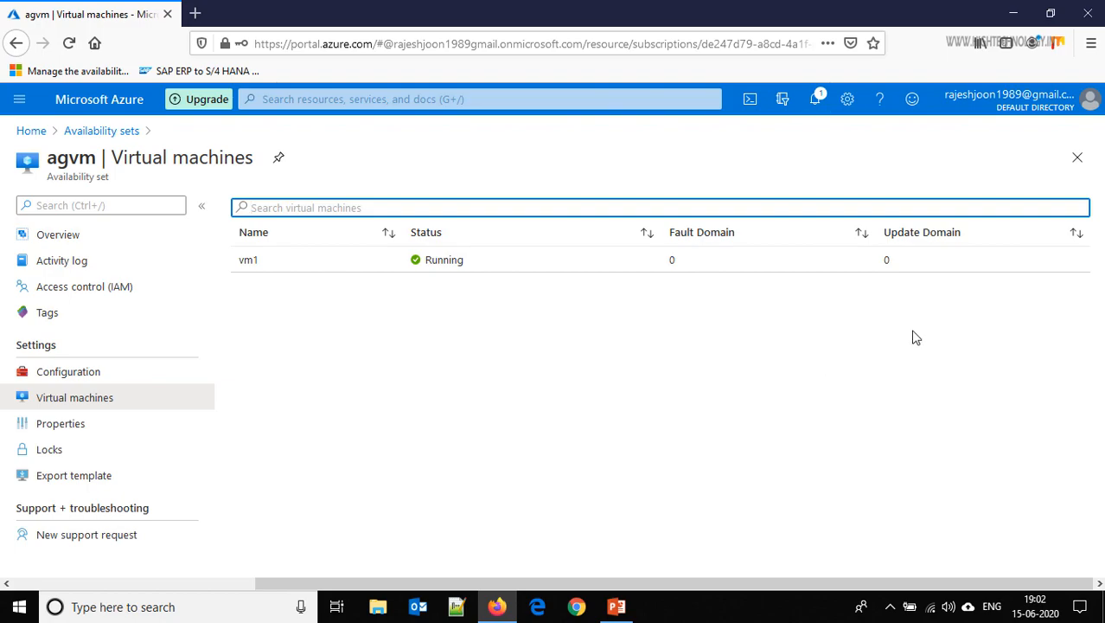
Check the portal notifications for the progress of vm2's deployment
{"action": "left_click", "coordinate": [818, 101]}
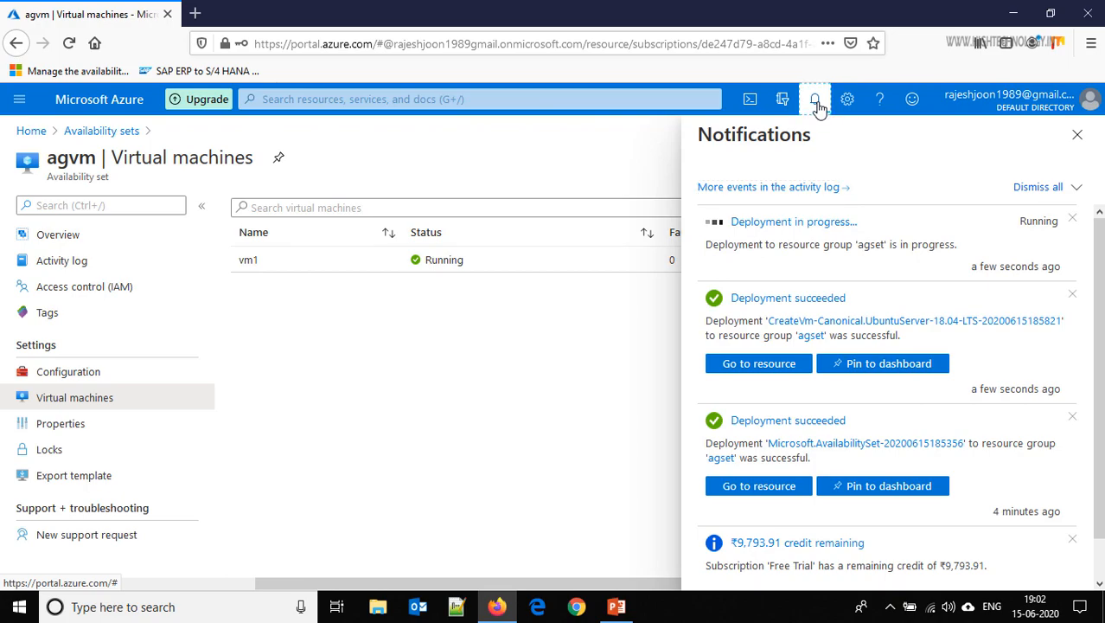
{"action": "left_click", "coordinate": [818, 101]}
{"action": "left_click", "coordinate": [814, 102]}
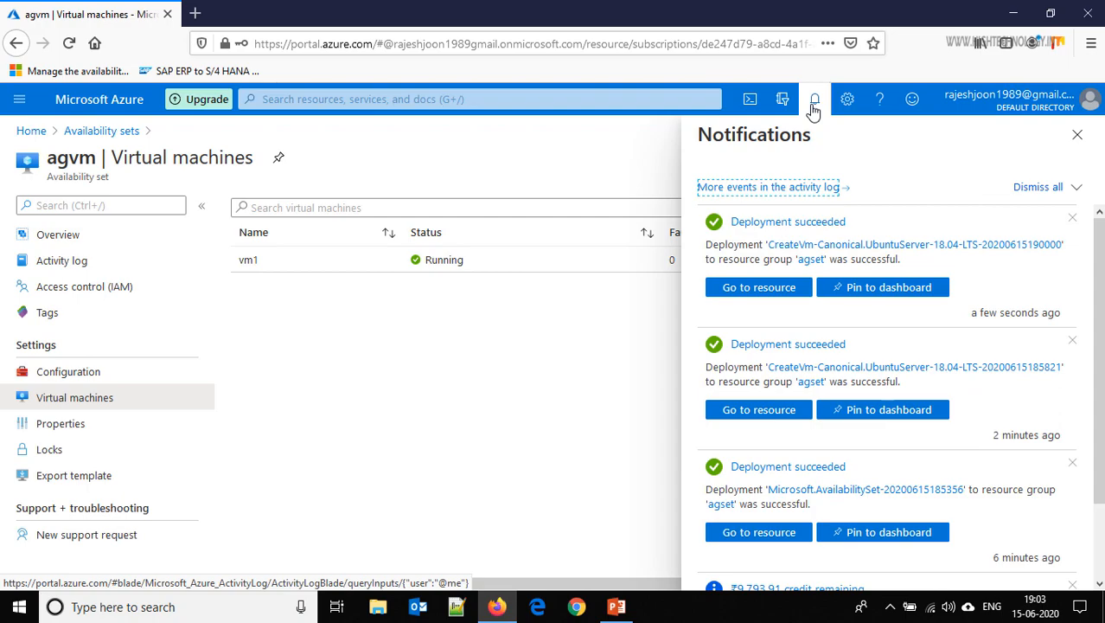
Reload agvm's virtual machine list and compare the machines' fault and update domains with the diagram in PowerPoint, then return to the Azure portal
{"action": "left_click", "coordinate": [125, 404]}
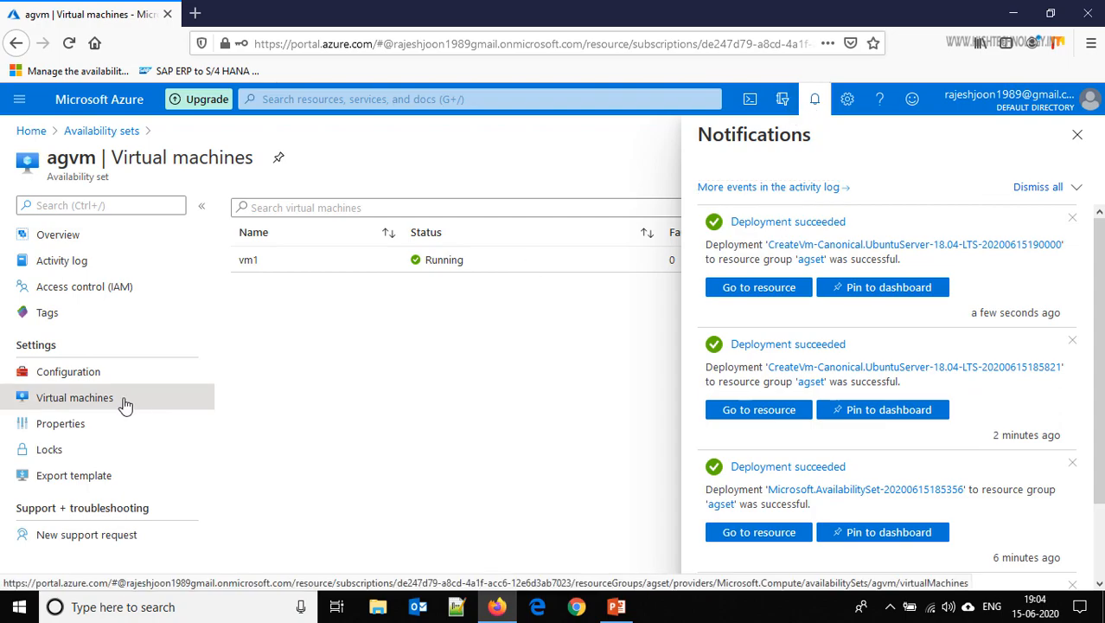
{"action": "left_click", "coordinate": [89, 373]}
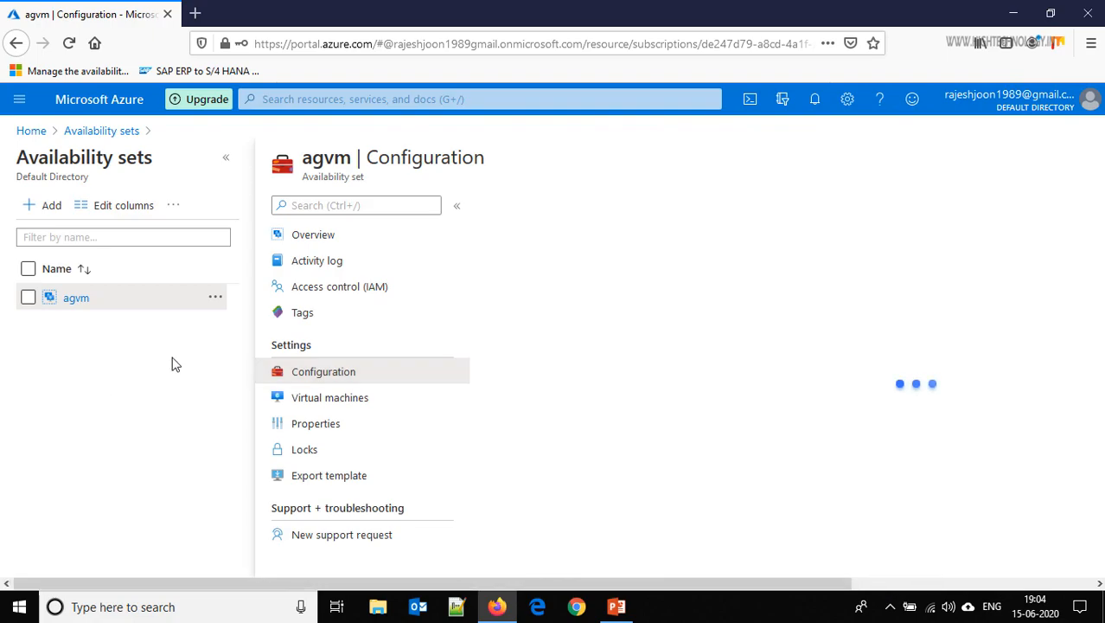
{"action": "left_click", "coordinate": [277, 396]}
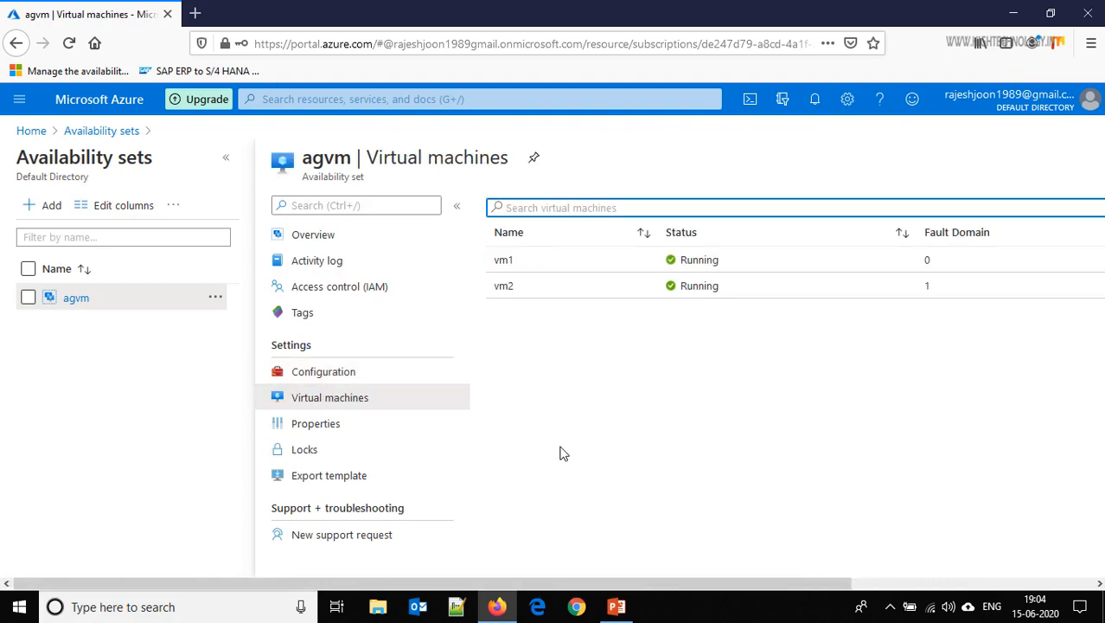
{"action": "left_click_drag", "start_coordinate": [624, 585], "coordinate": [822, 574]}
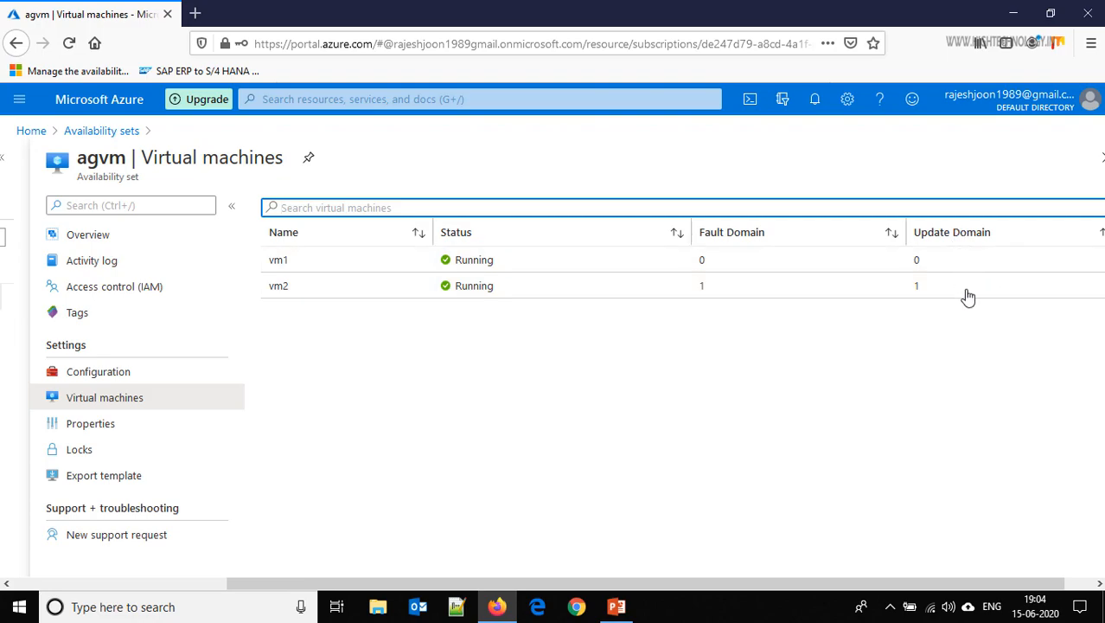
{"action": "left_click", "coordinate": [616, 607]}
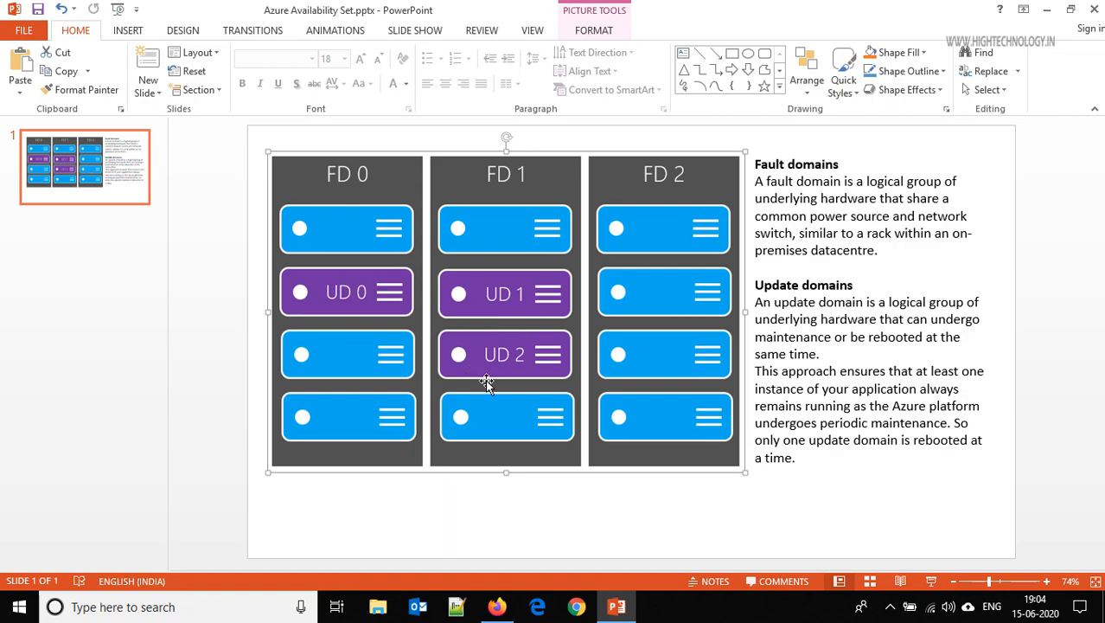
{"action": "left_click", "coordinate": [498, 608]}
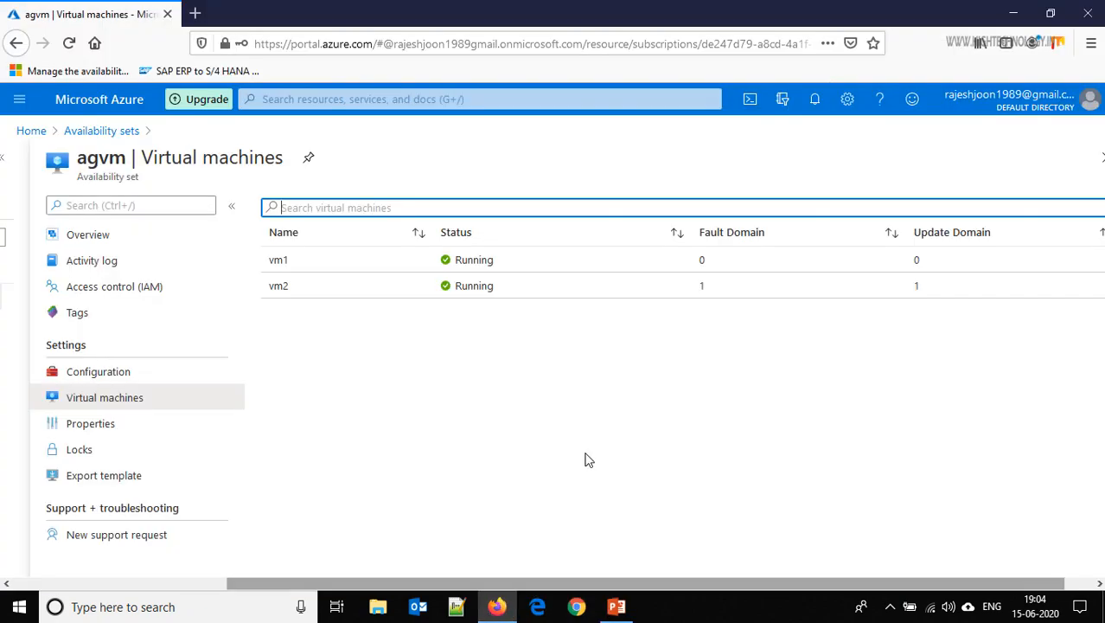